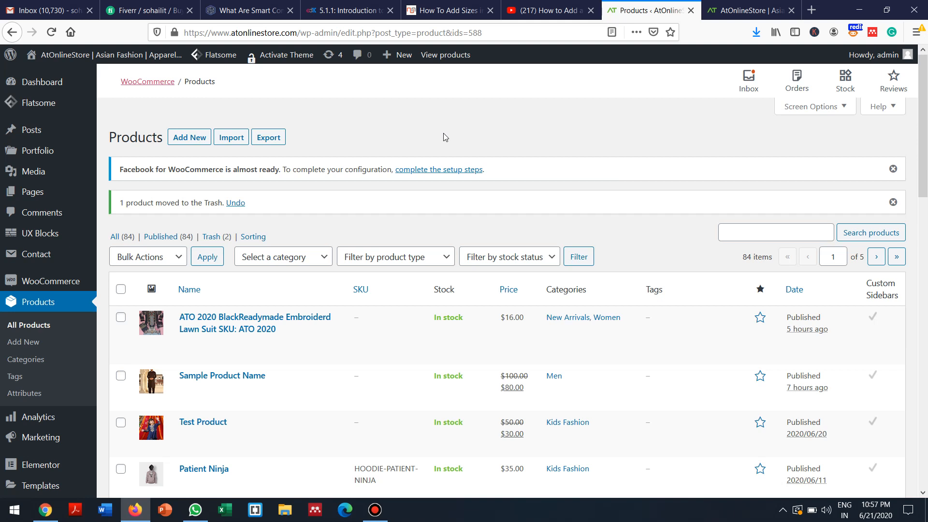
# Create a new product named "V Product" with "Some Description" as its main description
pyautogui.click(30, 342)
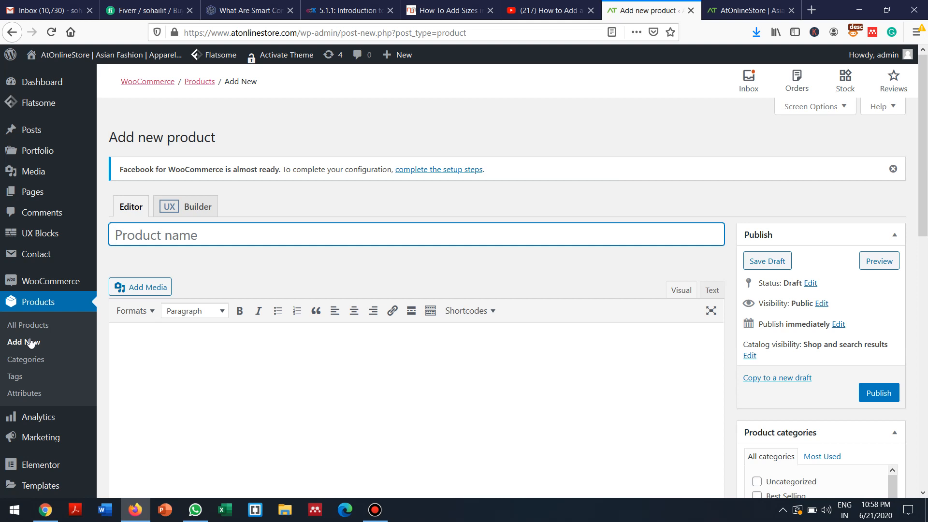
pyautogui.write('V Product')
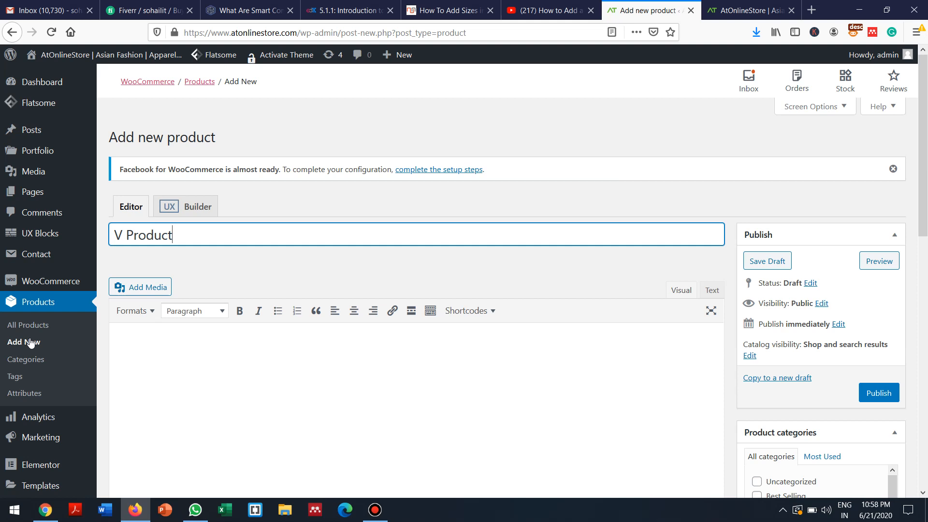
pyautogui.click(197, 348)
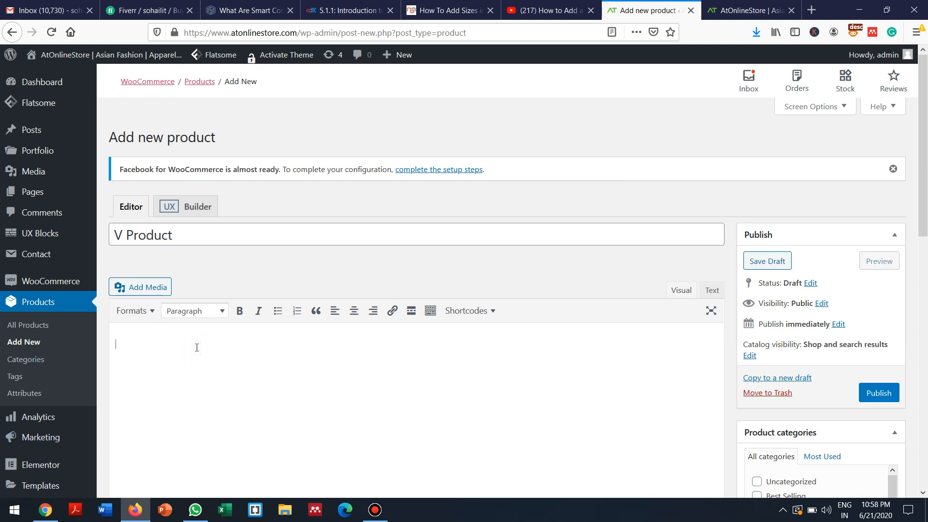
pyautogui.write('Some Des')
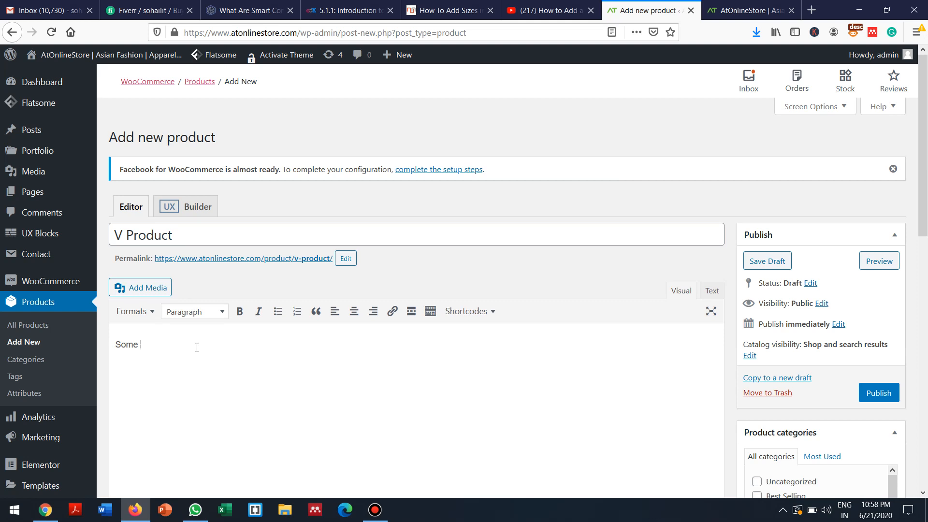
pyautogui.write('cription')
# Assign the product to the New Arrivals category
pyautogui.moveTo(924, 165); pyautogui.dragTo(927, 198)
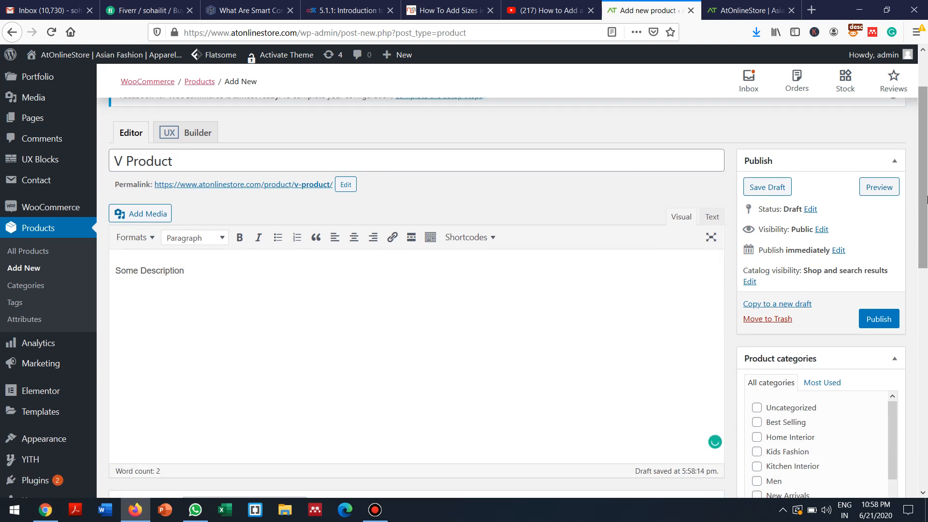
pyautogui.moveTo(926, 198); pyautogui.dragTo(927, 228)
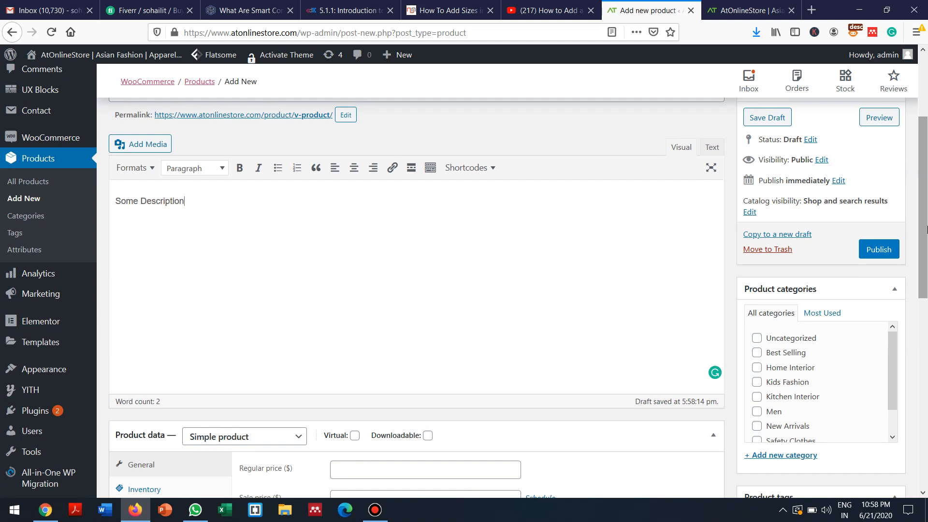
pyautogui.moveTo(925, 223); pyautogui.dragTo(924, 262)
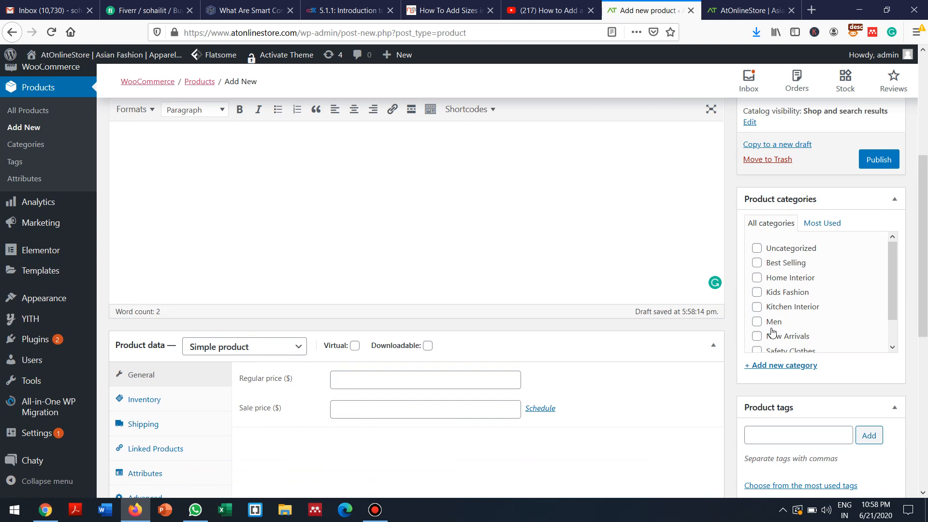
pyautogui.click(756, 337)
# Set the media library photo 6.jpg, showing the man in a dark brown outfit, as the product image
pyautogui.moveTo(924, 278); pyautogui.dragTo(925, 346)
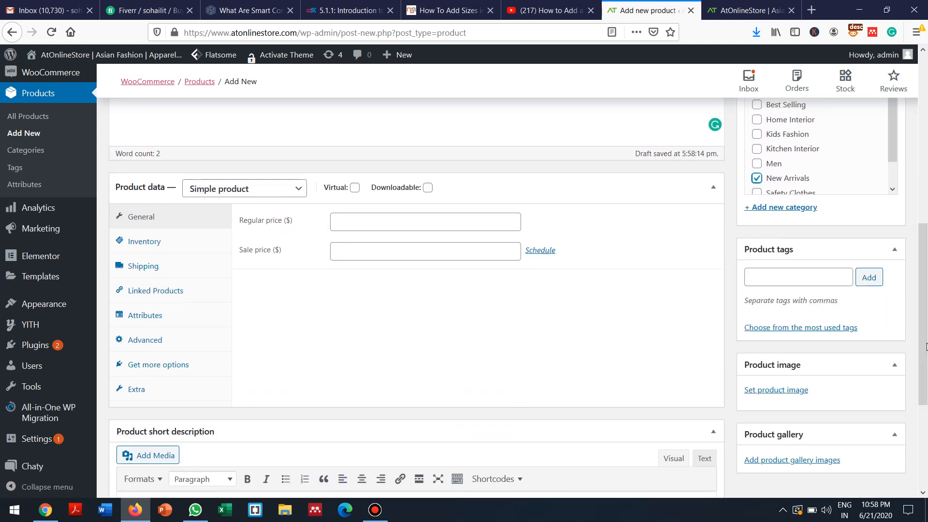
pyautogui.click(774, 391)
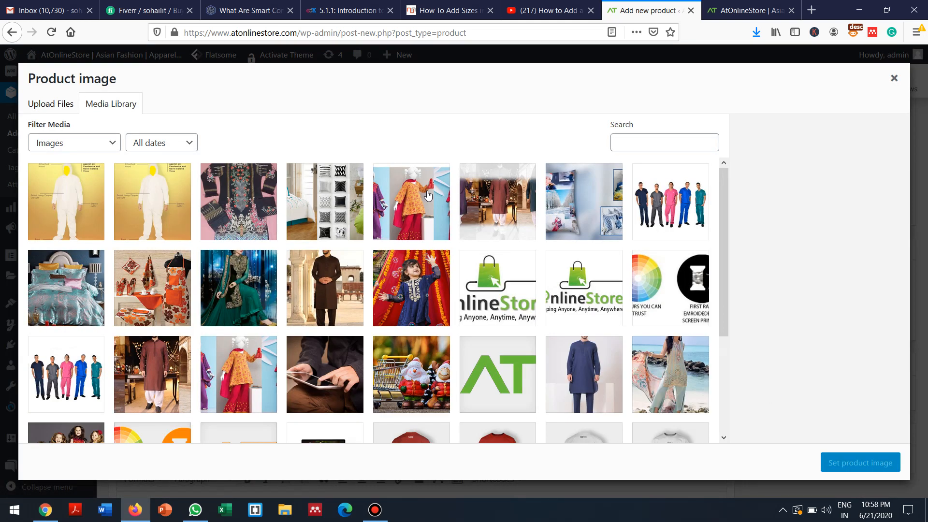
pyautogui.click(332, 274)
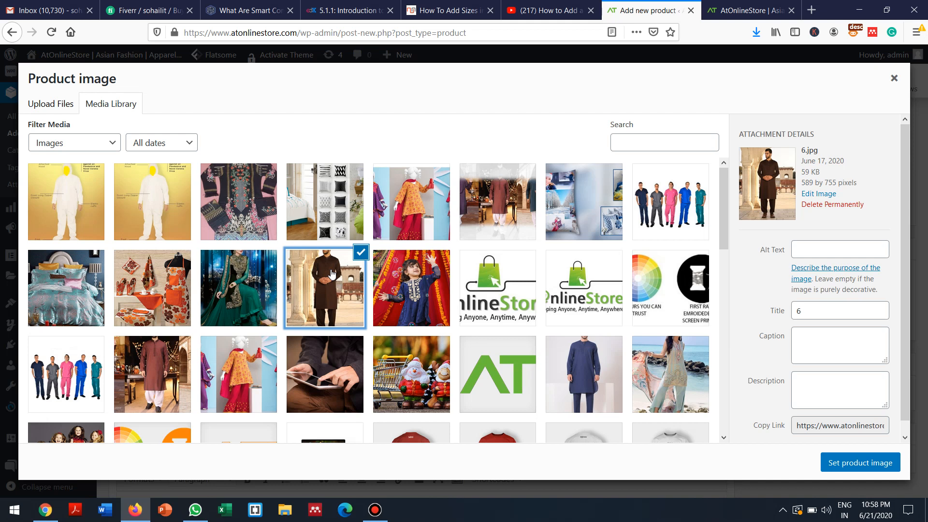
pyautogui.click(854, 462)
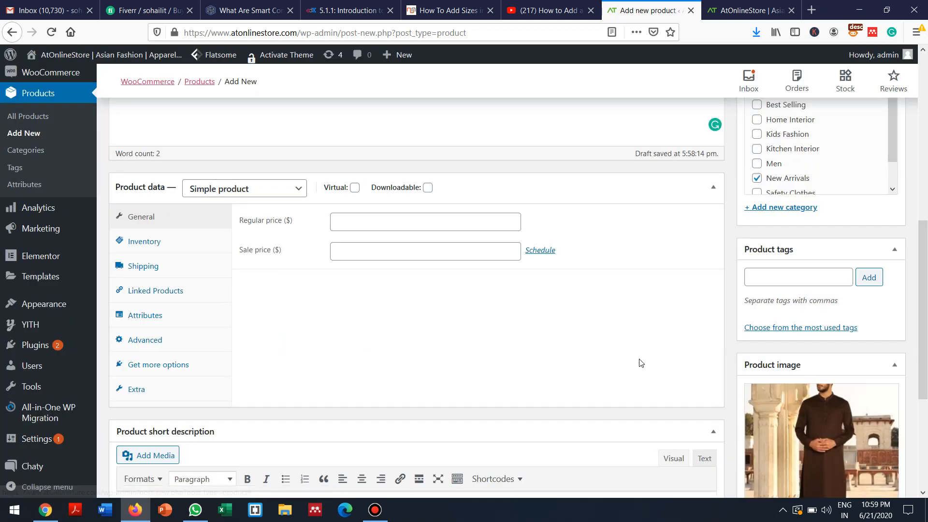
# Add the product to the Men category as well
pyautogui.moveTo(921, 261); pyautogui.dragTo(926, 385)
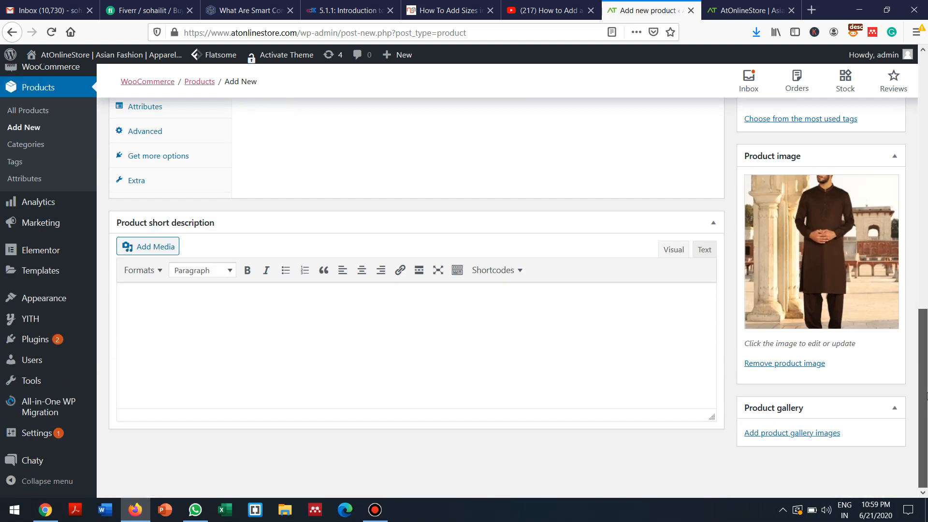
pyautogui.moveTo(926, 451); pyautogui.dragTo(926, 269)
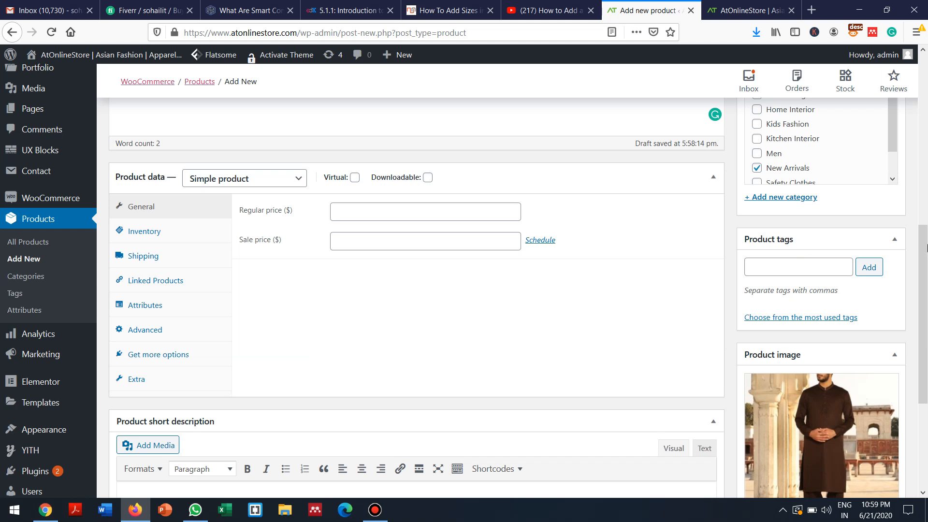
pyautogui.moveTo(924, 284); pyautogui.dragTo(923, 126)
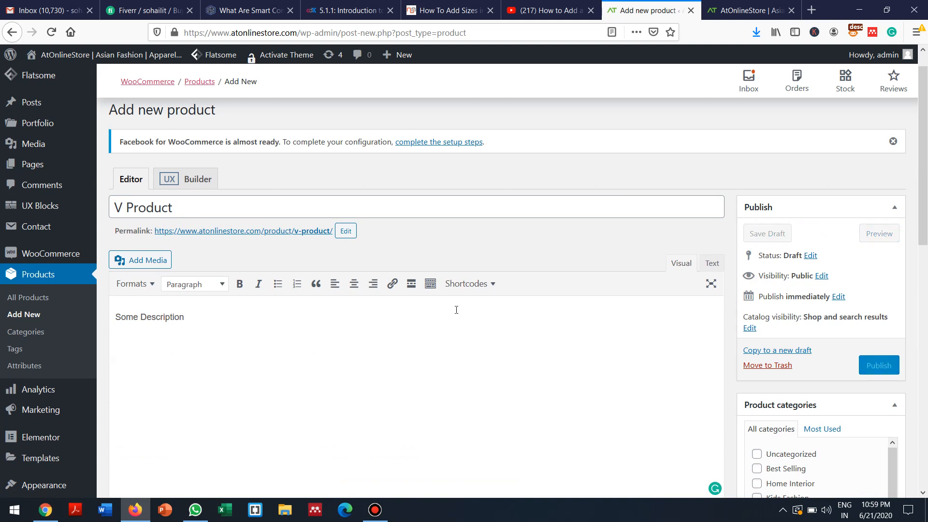
pyautogui.moveTo(924, 226); pyautogui.dragTo(924, 342)
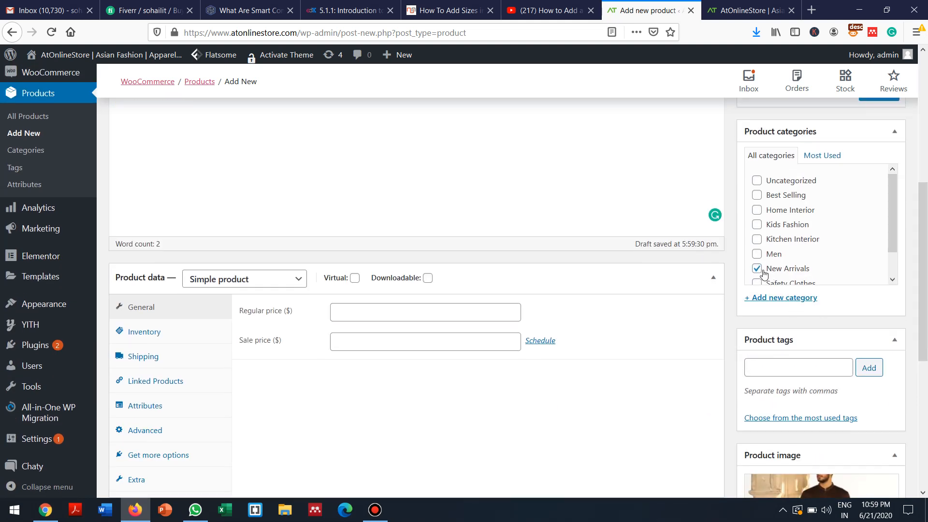
pyautogui.moveTo(923, 279); pyautogui.dragTo(921, 282)
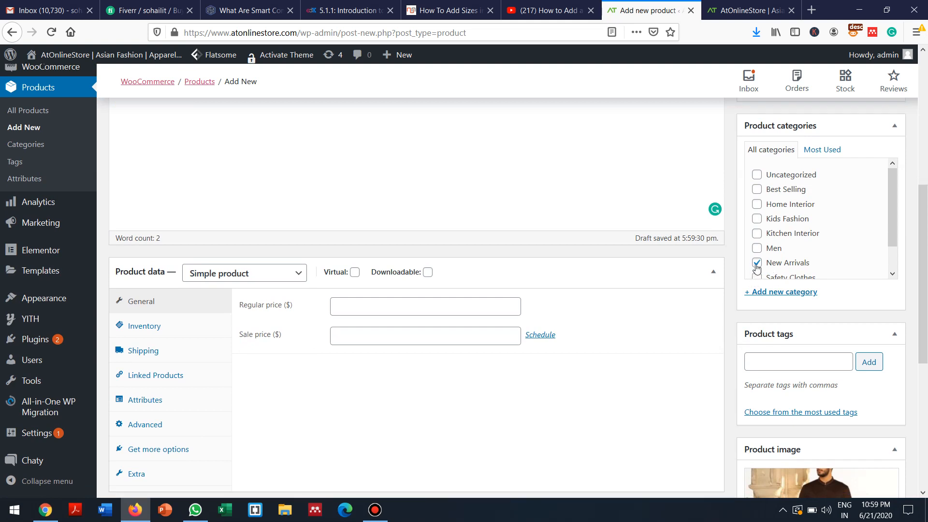
pyautogui.click(757, 249)
# Change the product type to Variable product in the product data
pyautogui.moveTo(926, 221); pyautogui.dragTo(911, 283)
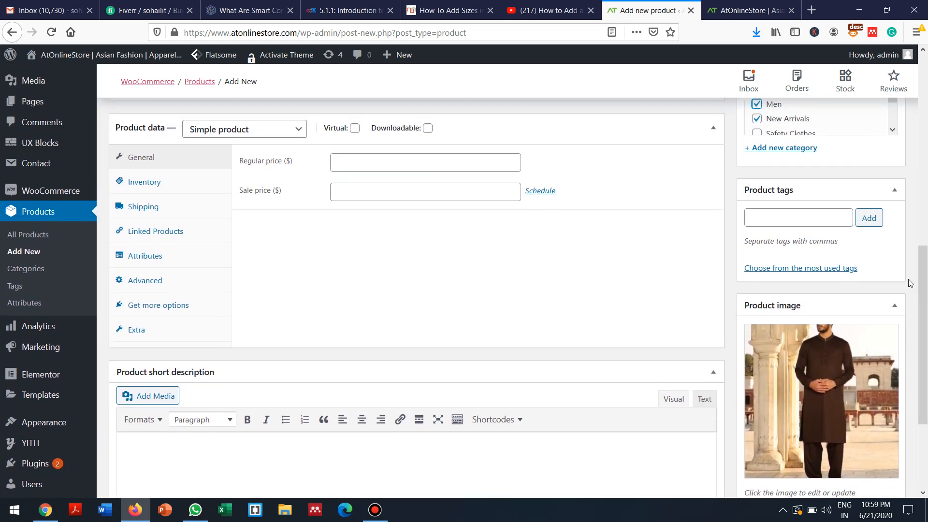
pyautogui.click(293, 137)
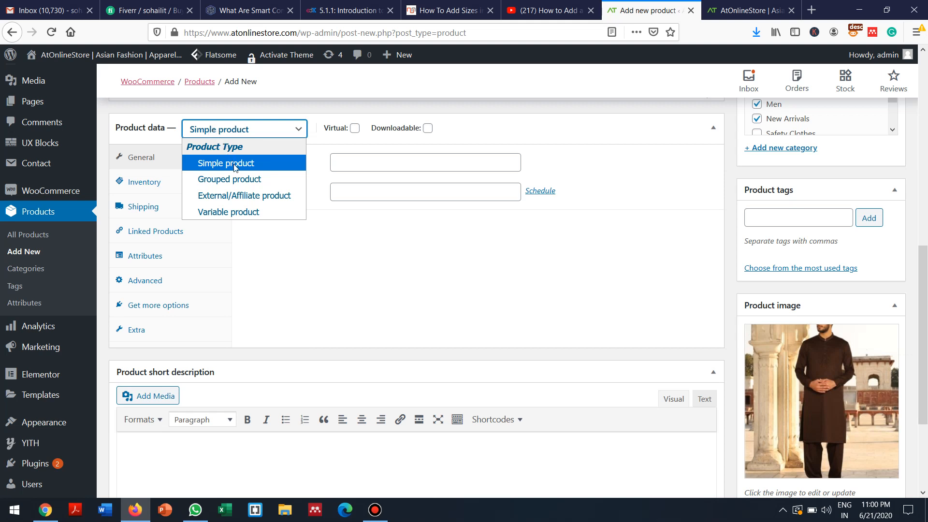
pyautogui.click(238, 209)
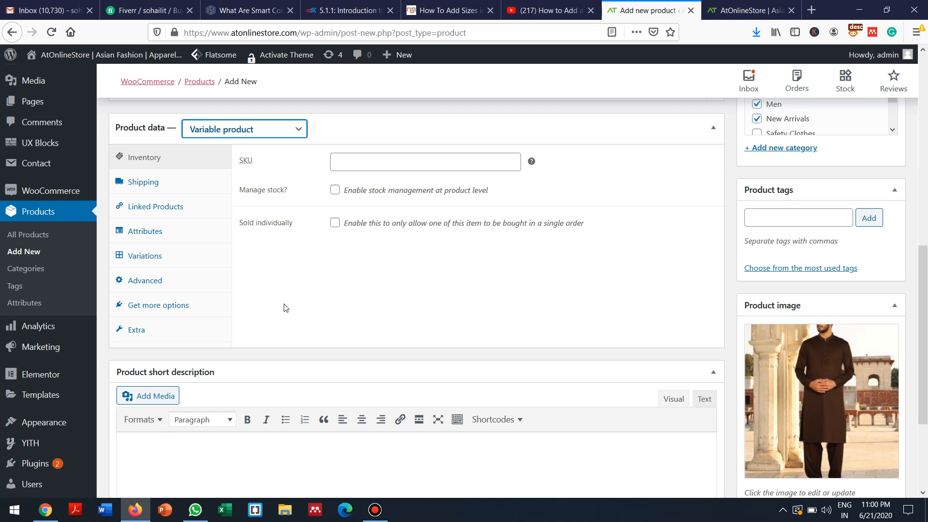
# Add the existing Size attribute to the product
pyautogui.click(158, 237)
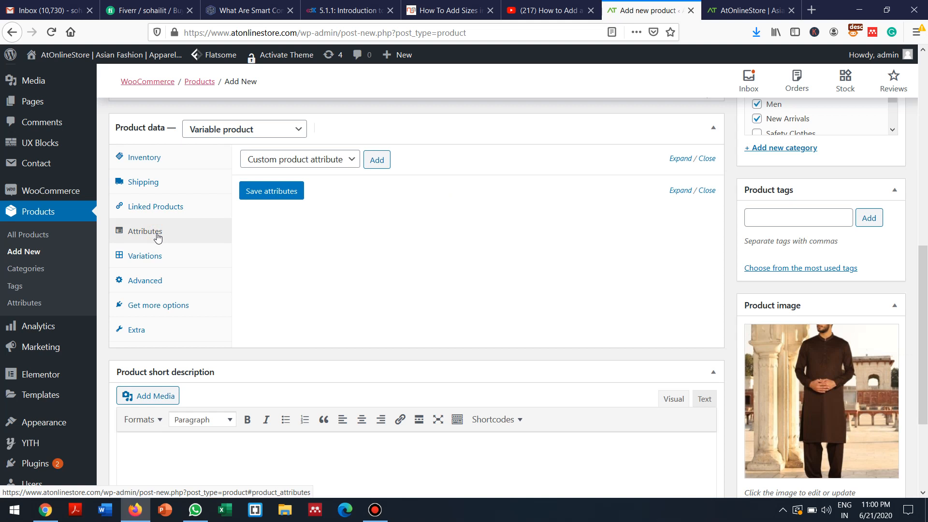
pyautogui.click(352, 157)
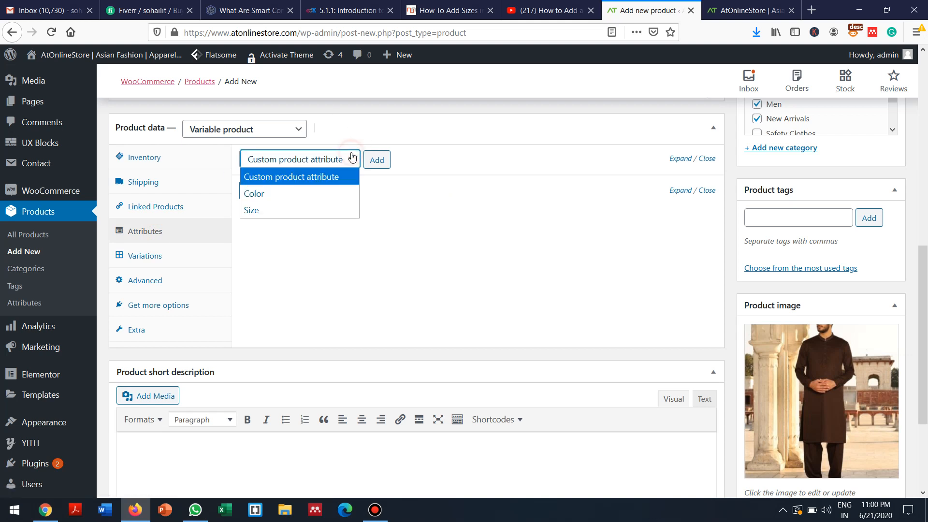
pyautogui.click(308, 211)
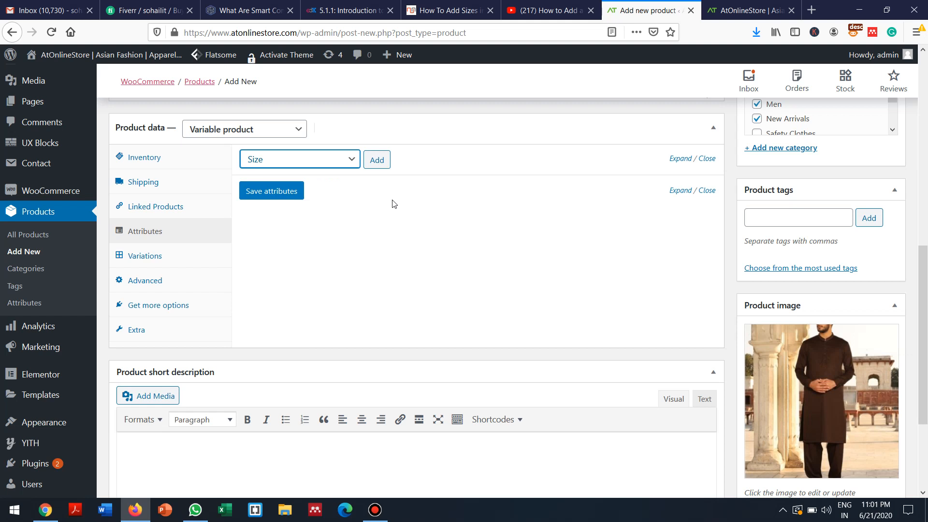
pyautogui.click(382, 159)
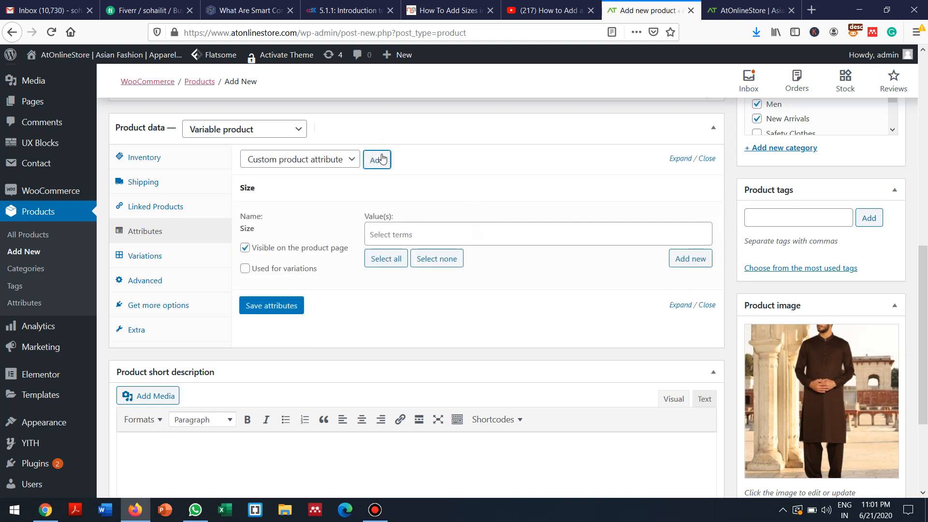
# Give the Size attribute all its terms (L, XL, S, M, XXL), enable it for variations and save the attributes
pyautogui.click(378, 234)
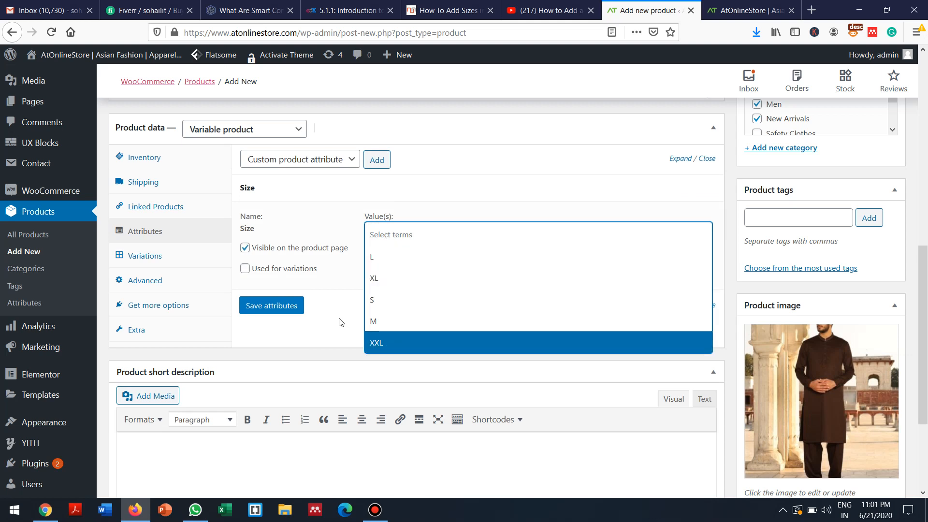
pyautogui.click(379, 261)
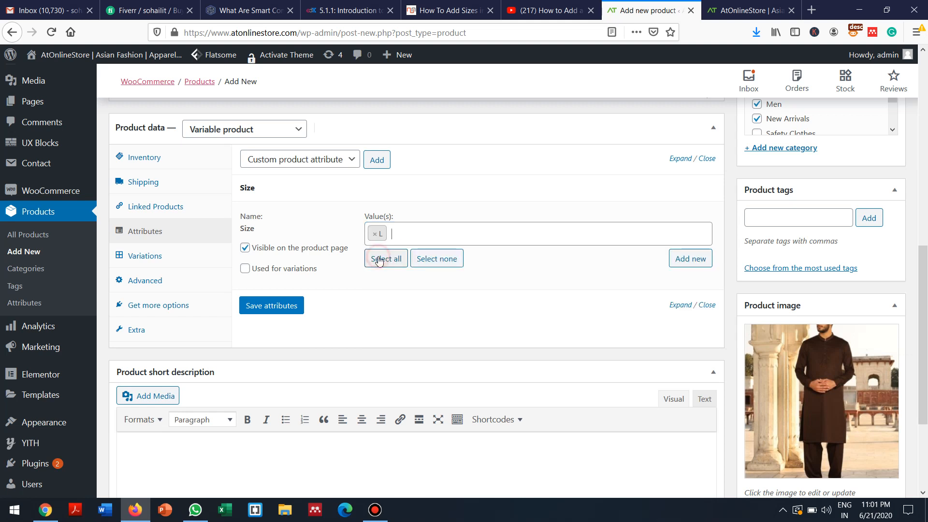
pyautogui.click(401, 237)
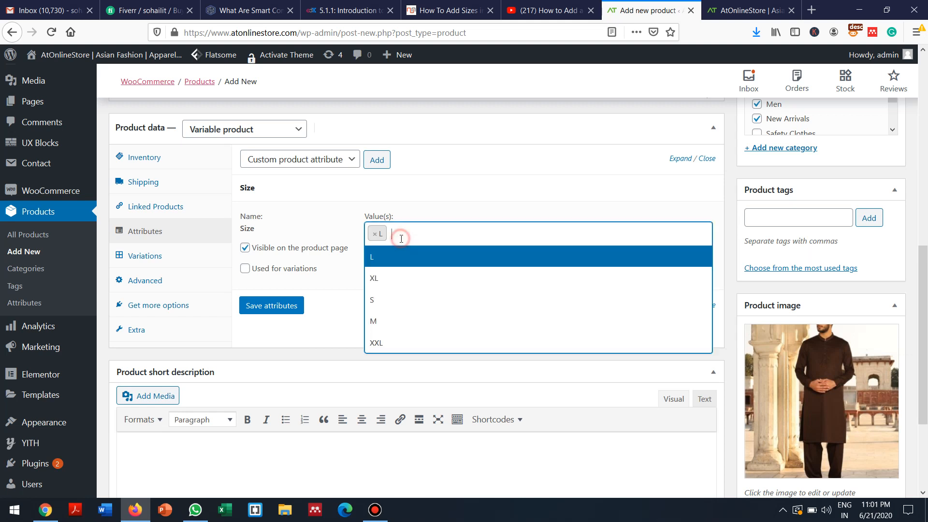
pyautogui.click(385, 323)
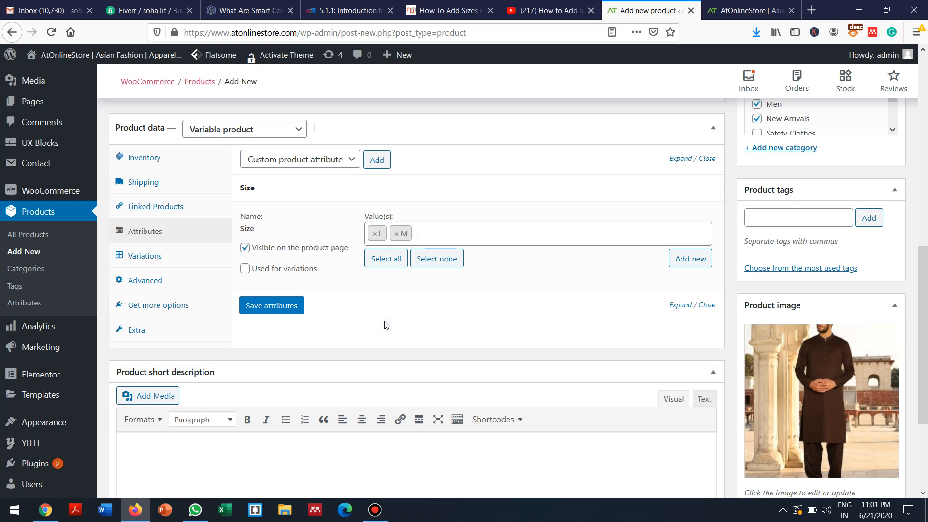
pyautogui.click(385, 260)
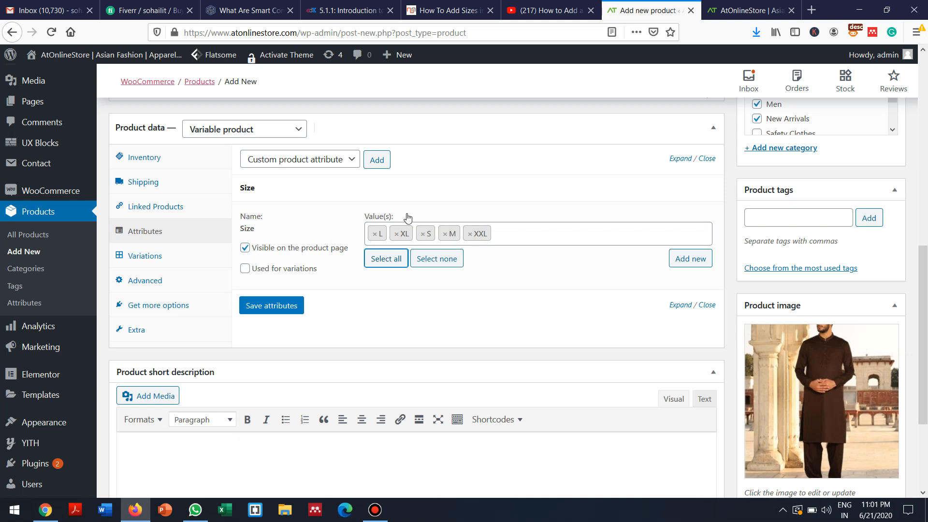
pyautogui.click(244, 268)
pyautogui.click(269, 307)
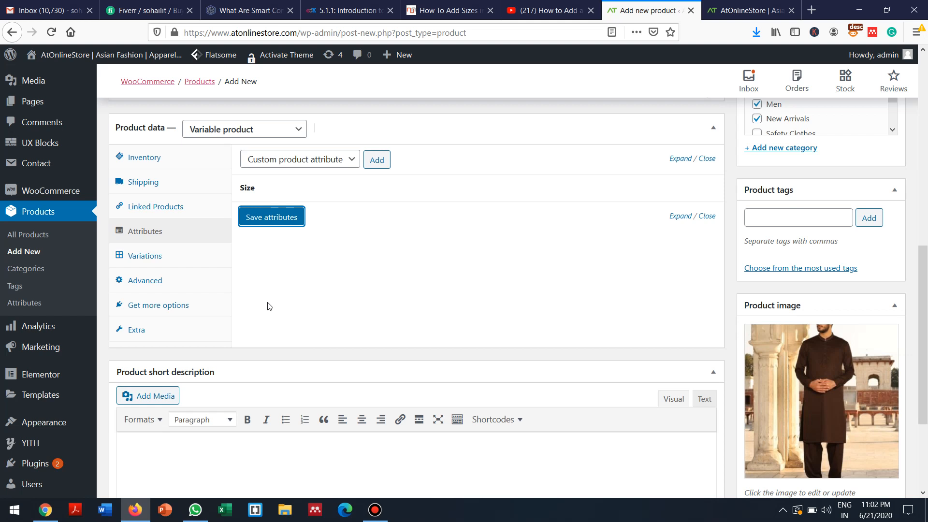
# Generate the product's variations from all attributes and confirm linking them
pyautogui.click(153, 256)
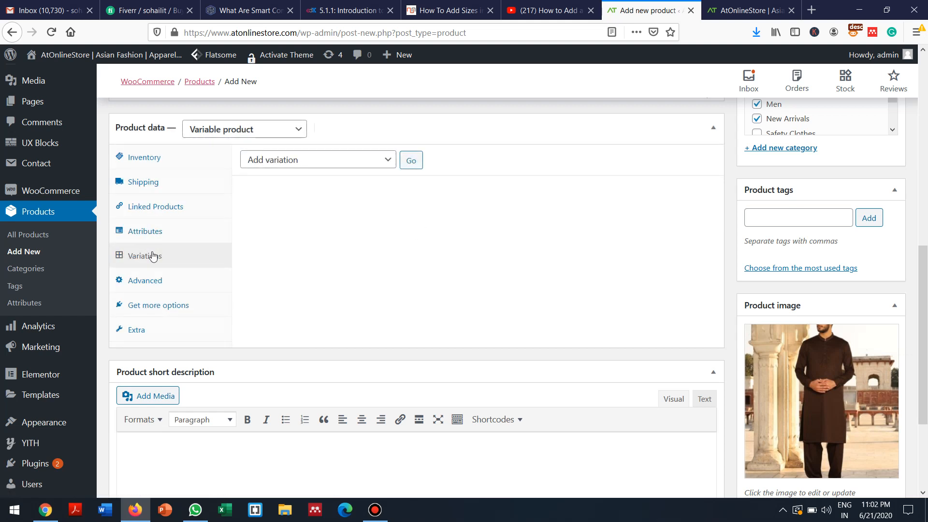
pyautogui.click(390, 160)
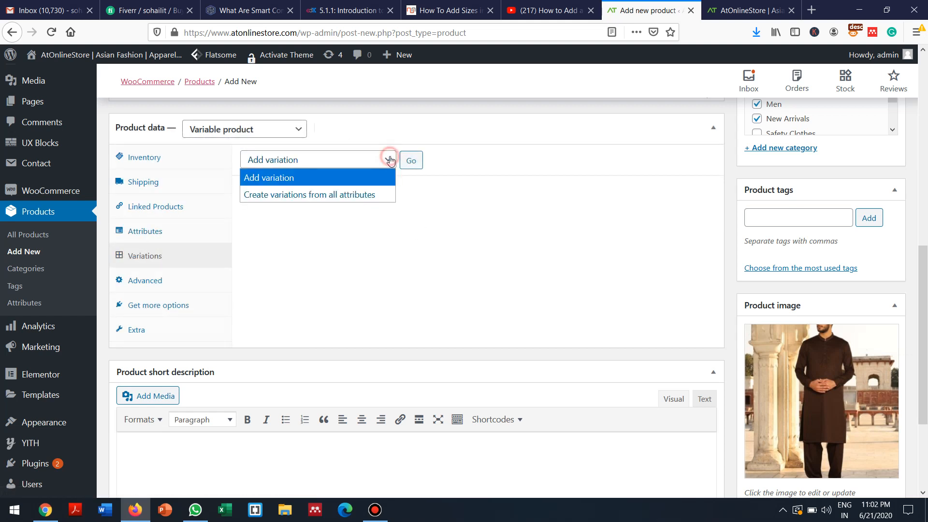
pyautogui.click(369, 196)
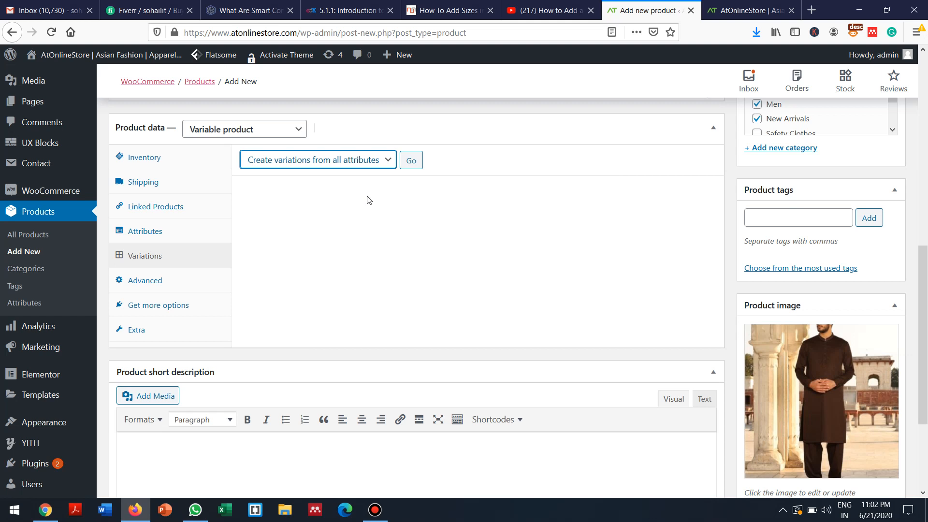
pyautogui.click(408, 162)
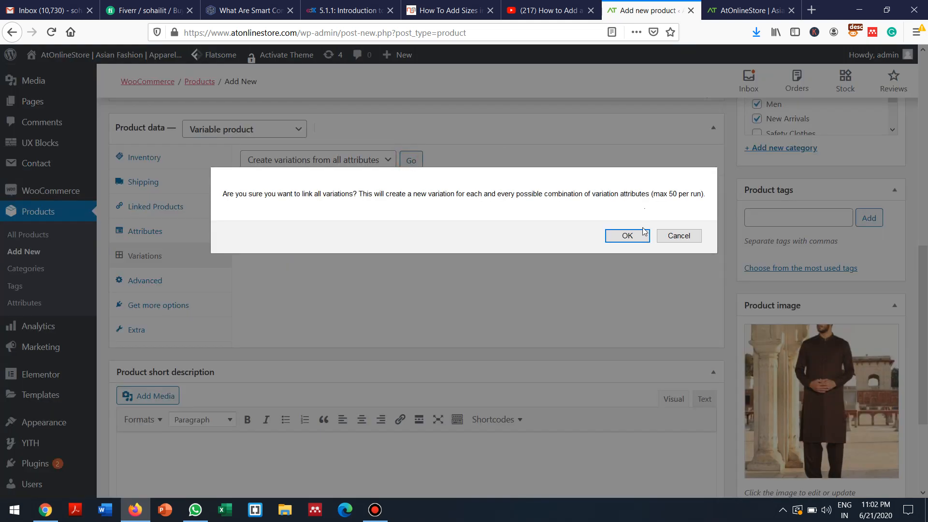
pyautogui.click(628, 237)
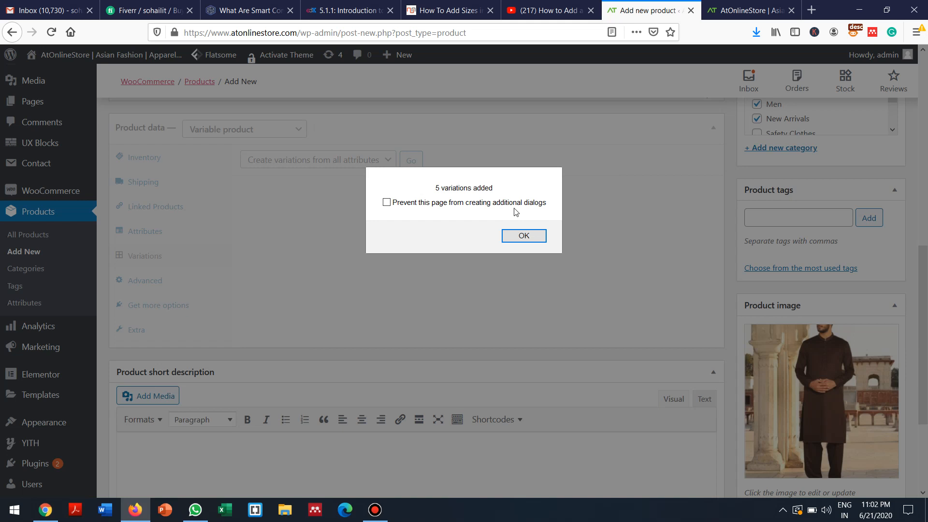
pyautogui.click(517, 233)
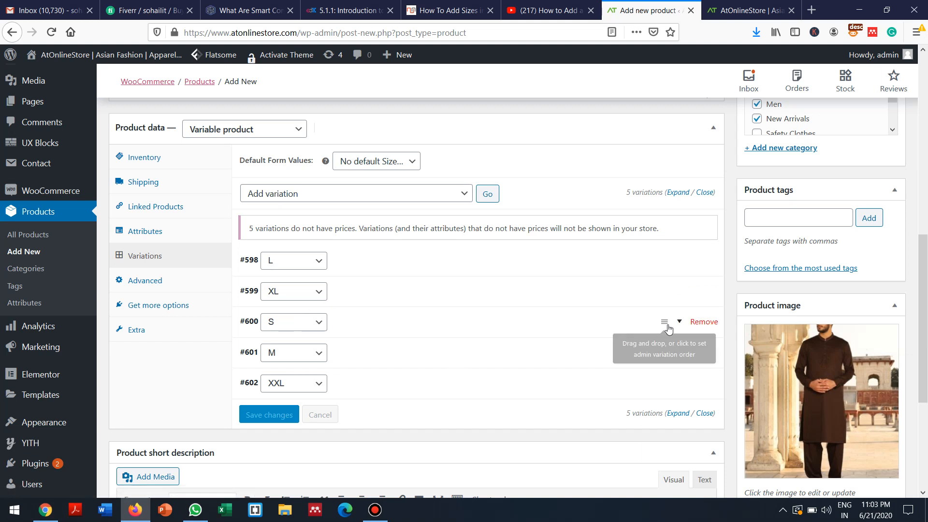
# Reorder the variations so the sizes run S, M, L, XL, XXL
pyautogui.moveTo(664, 323); pyautogui.dragTo(648, 279)
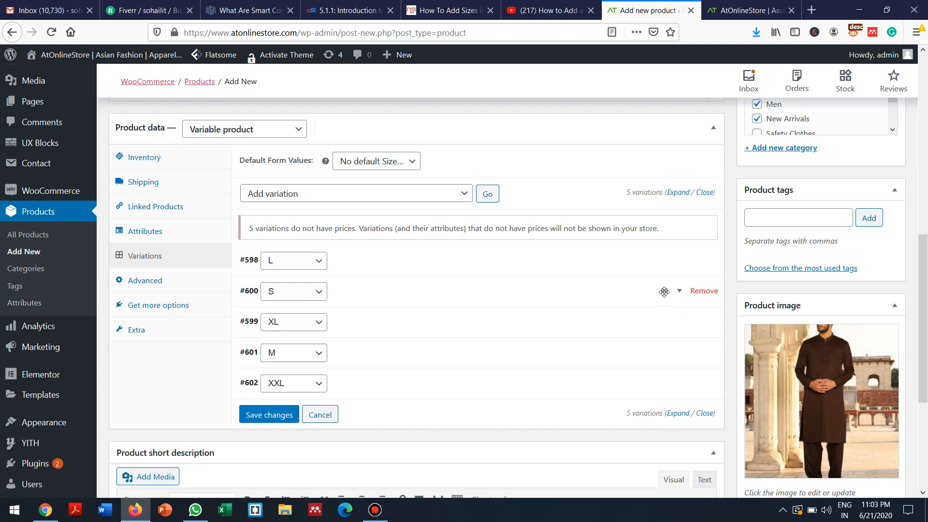
pyautogui.moveTo(663, 291); pyautogui.dragTo(662, 251)
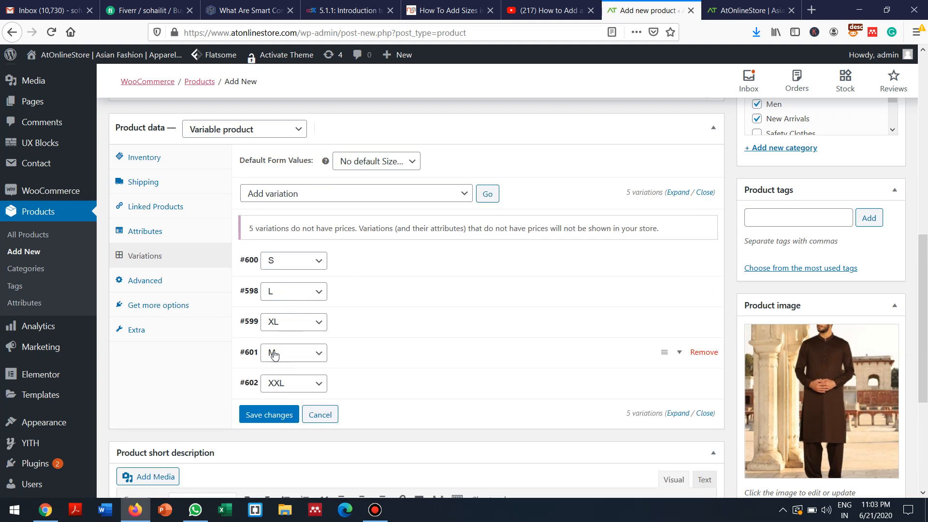
pyautogui.moveTo(664, 352); pyautogui.dragTo(653, 283)
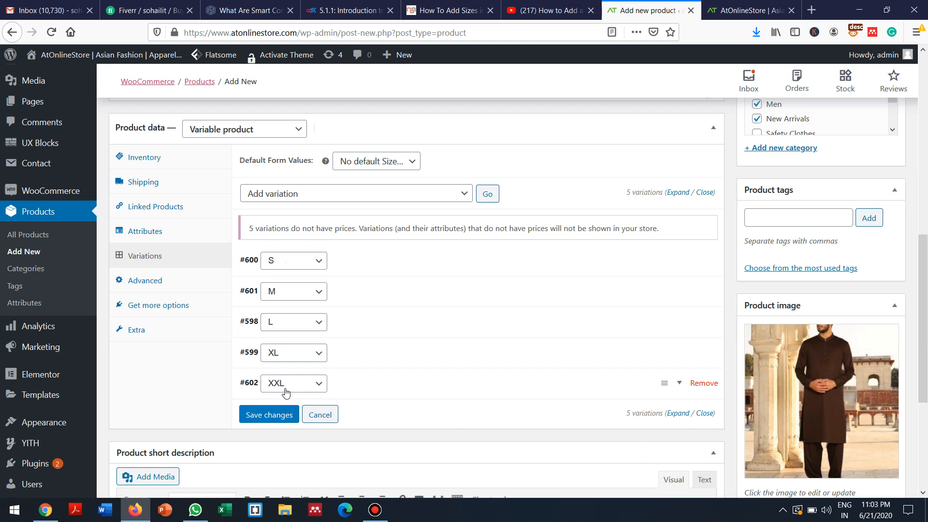
pyautogui.click(463, 194)
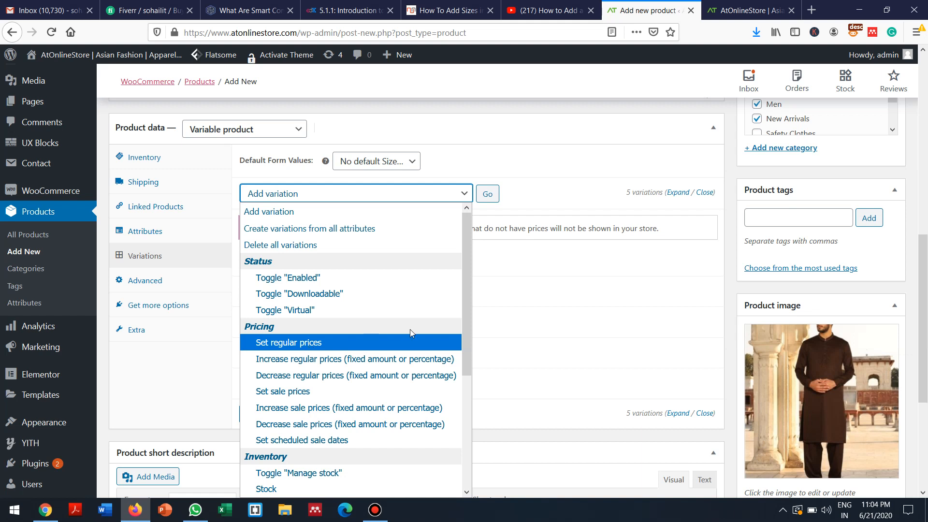
pyautogui.click(642, 158)
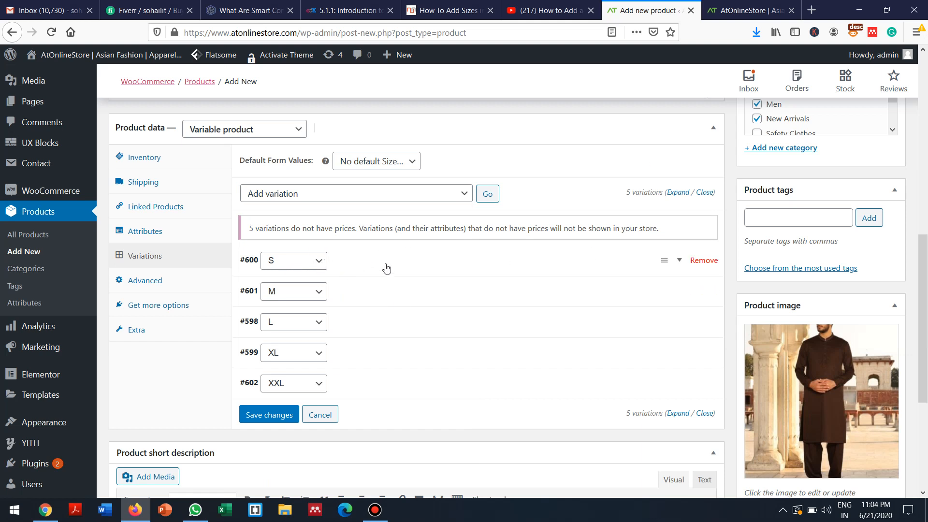
# Give the S variation the brown kurta image 6.jpg from the media library and a regular price of $10
pyautogui.click(437, 260)
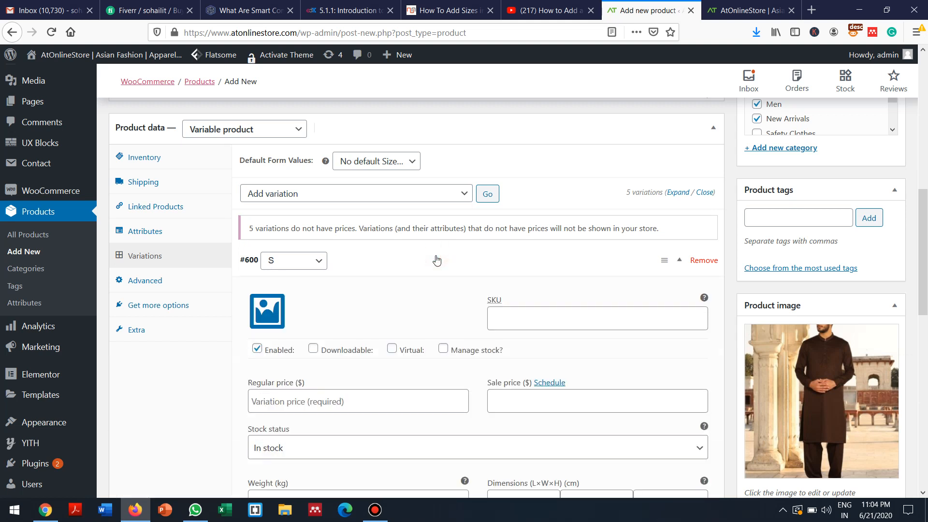
pyautogui.click(267, 312)
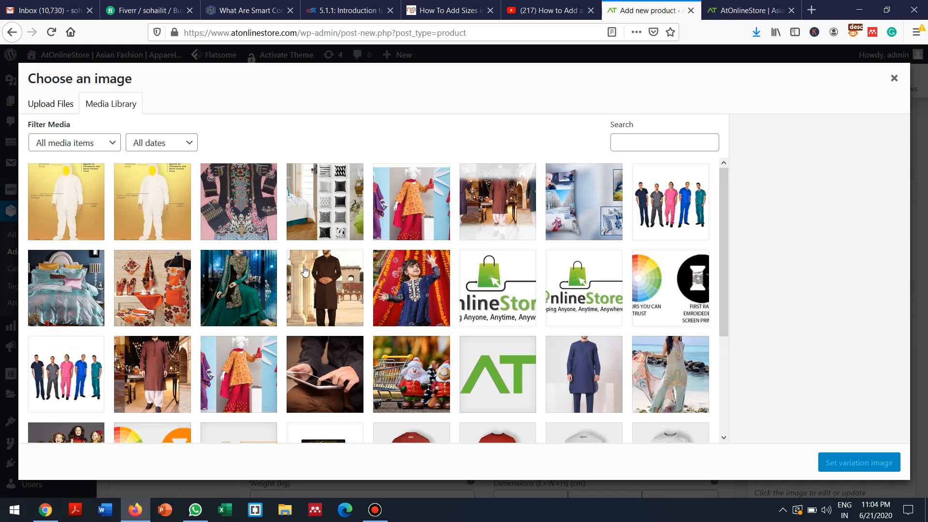
pyautogui.click(409, 345)
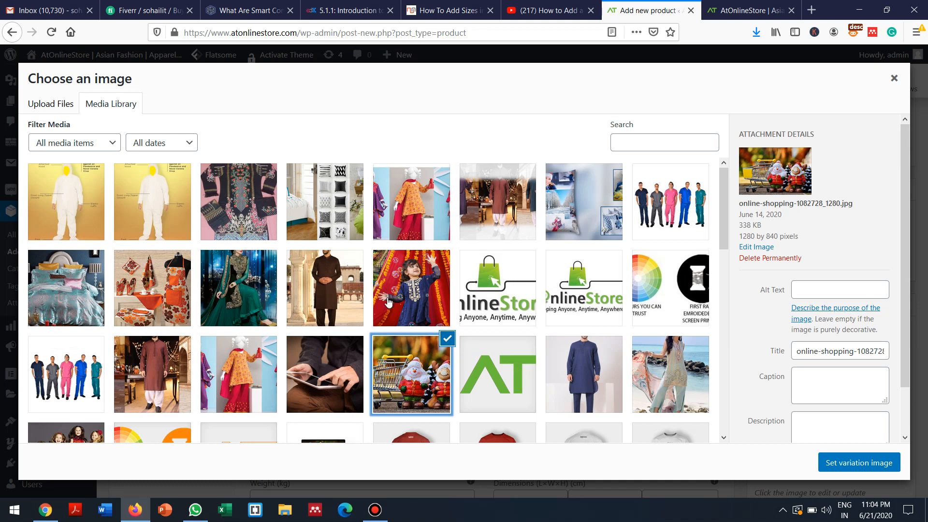
pyautogui.click(334, 283)
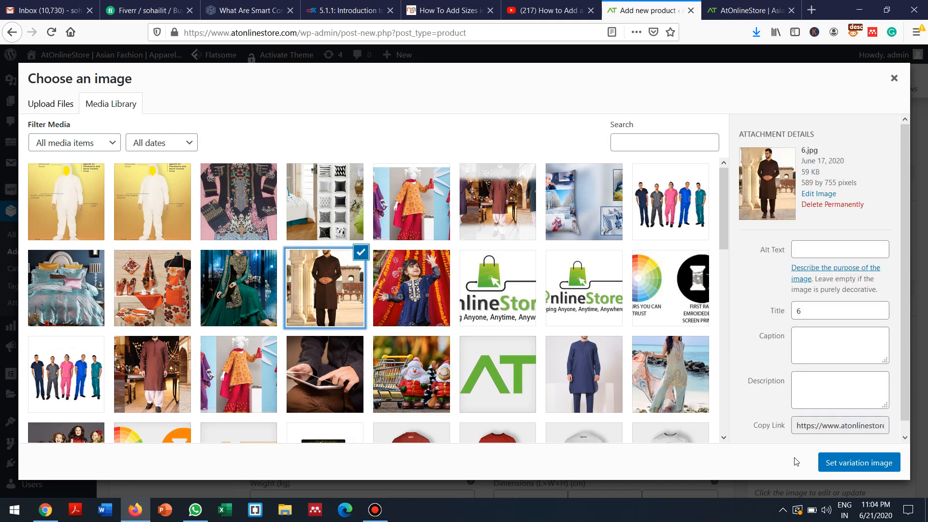
pyautogui.click(835, 464)
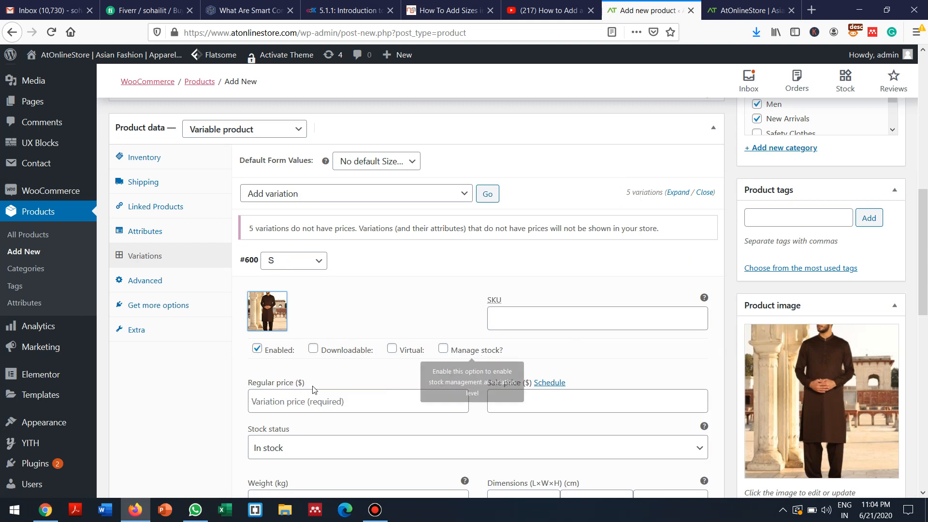
pyautogui.click(262, 402)
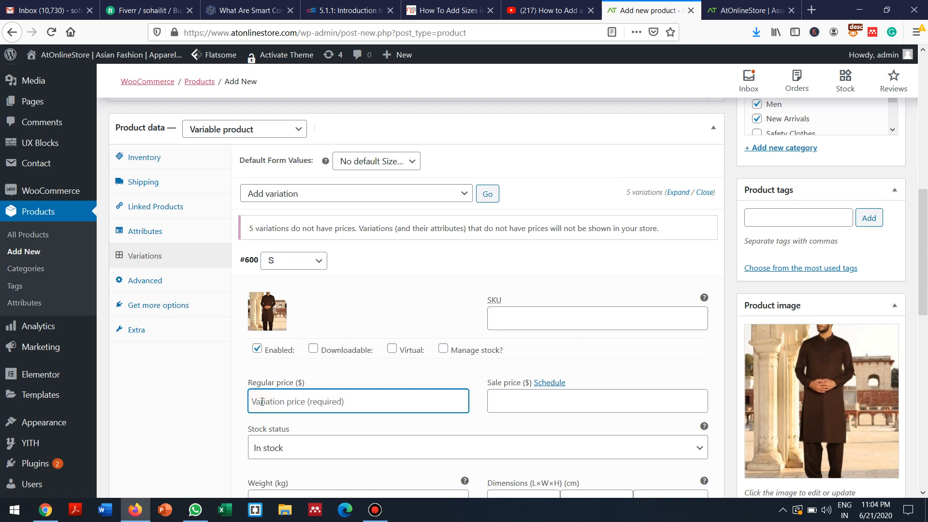
pyautogui.write('10')
# Give the M variation the blue kurta image 1.jpg from the media library and a regular price of $11
pyautogui.moveTo(926, 249); pyautogui.dragTo(909, 365)
pyautogui.scroll(1, 910, 369)
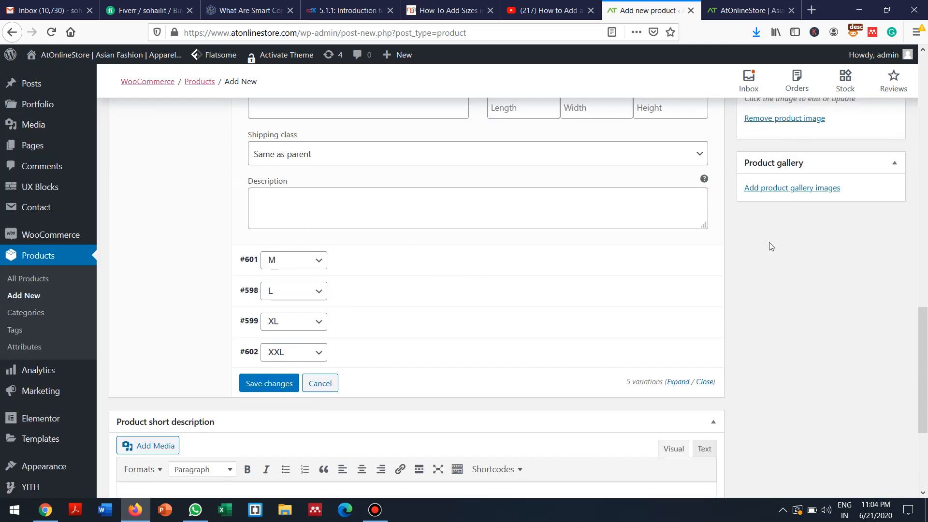
pyautogui.scroll(7, 927, 297)
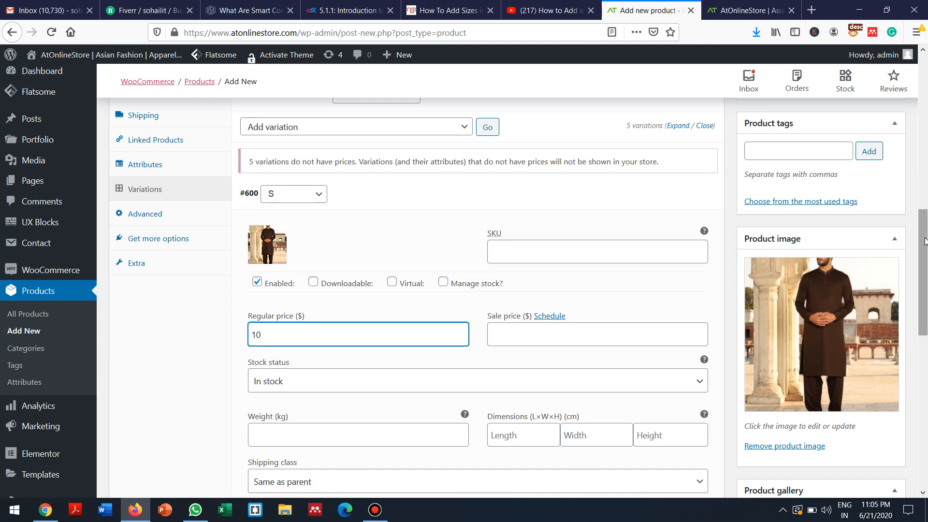
pyautogui.scroll(-2, 926, 252)
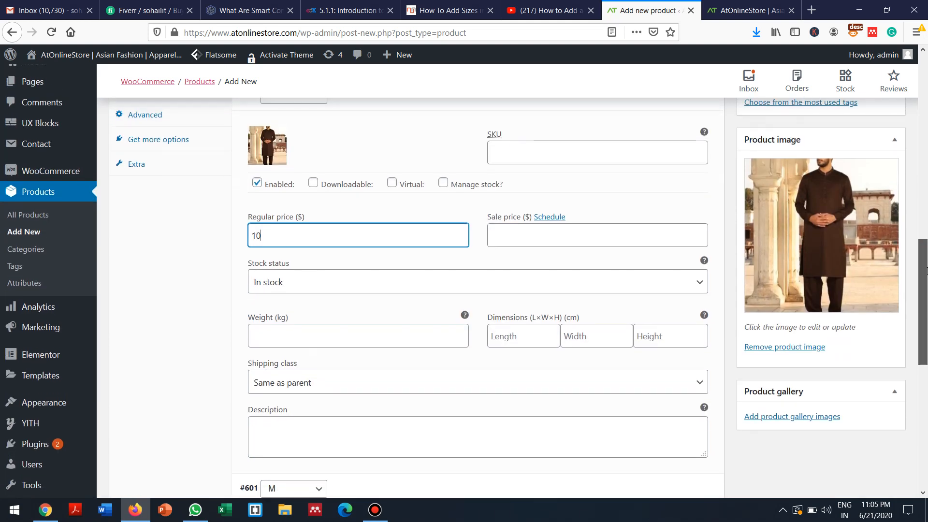
pyautogui.scroll(-1, 927, 270)
pyautogui.scroll(-2, 926, 298)
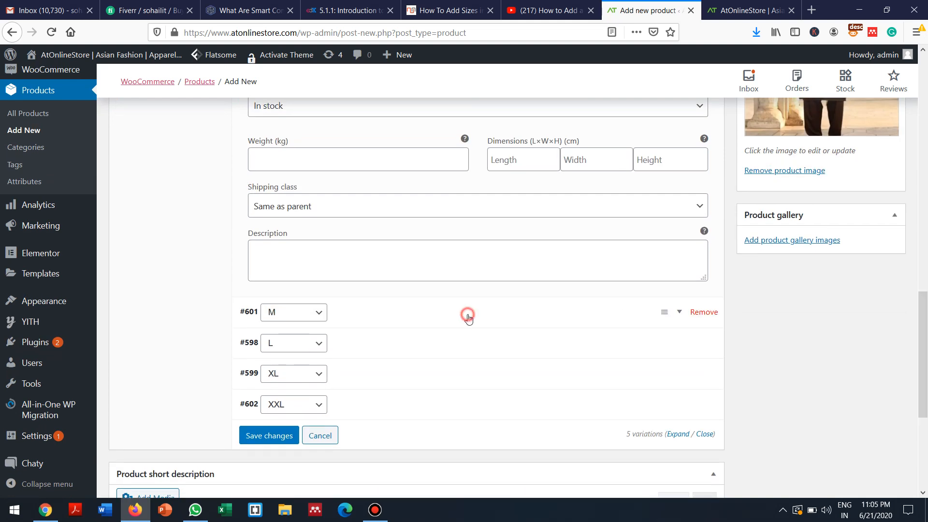
pyautogui.click(468, 319)
pyautogui.click(262, 367)
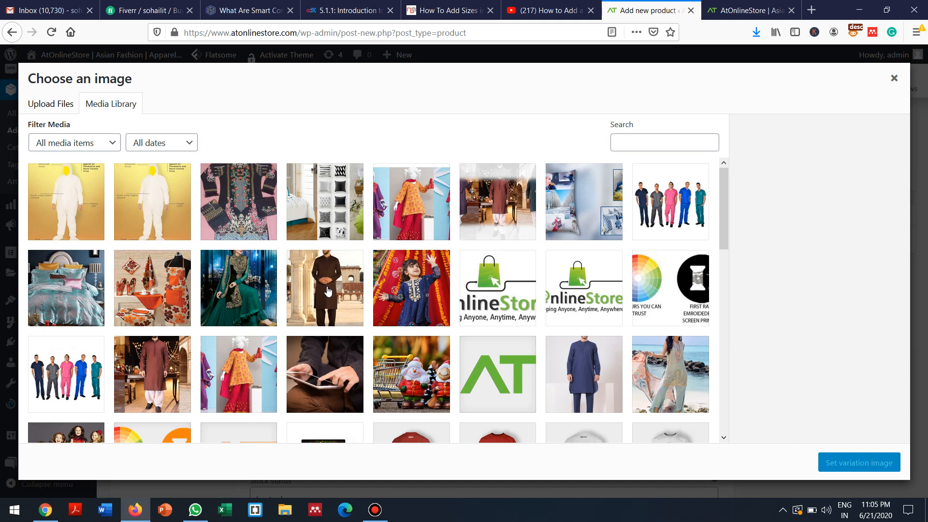
pyautogui.click(611, 354)
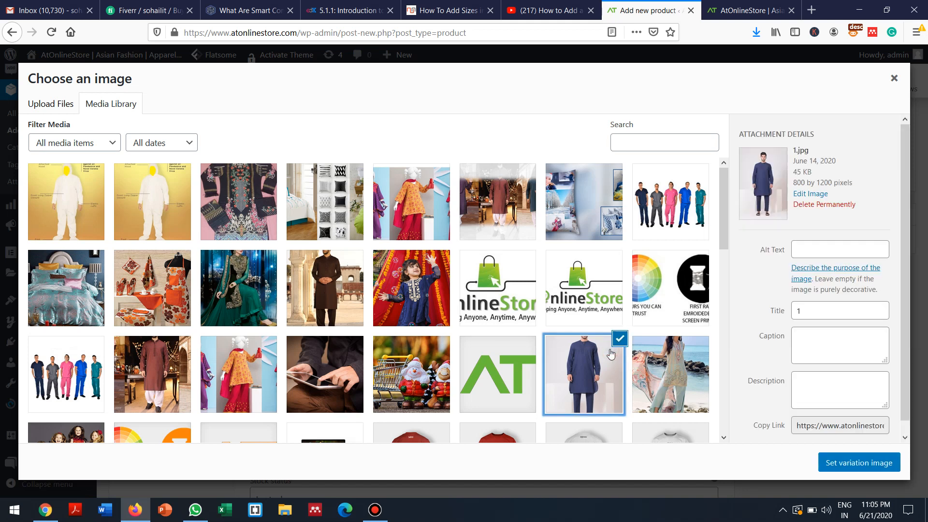
pyautogui.click(848, 462)
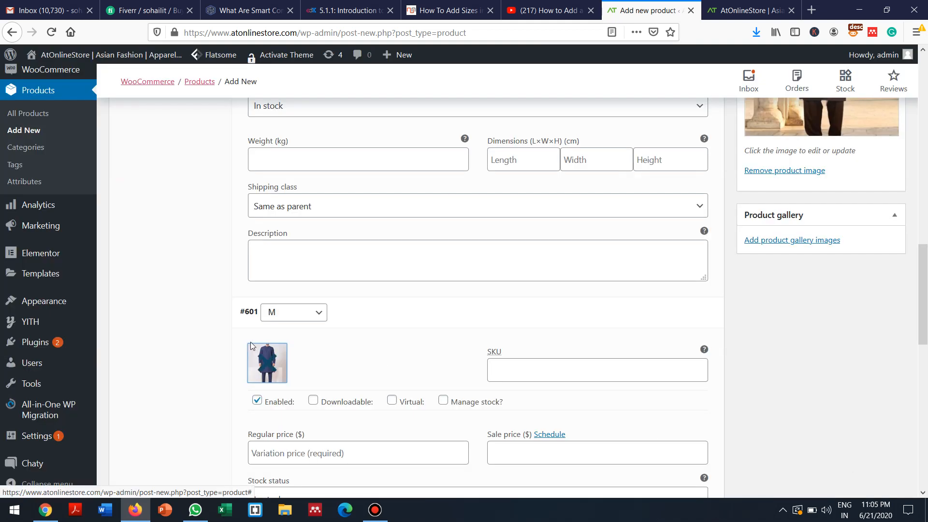
pyautogui.click(316, 453)
pyautogui.write('11')
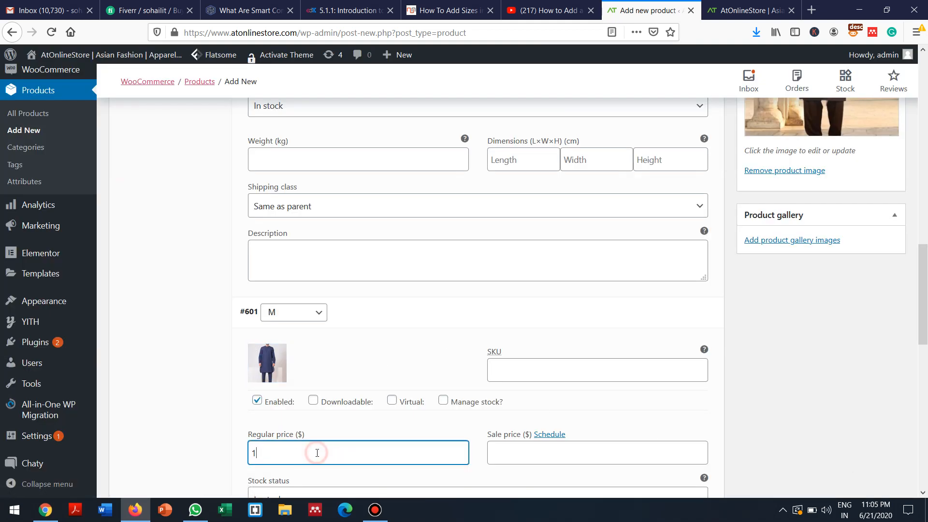
# Give the L variation the green AT logo image Online-AT-Store_favicon-1.png and a regular price of $12
pyautogui.moveTo(924, 341); pyautogui.dragTo(924, 414)
pyautogui.click(376, 328)
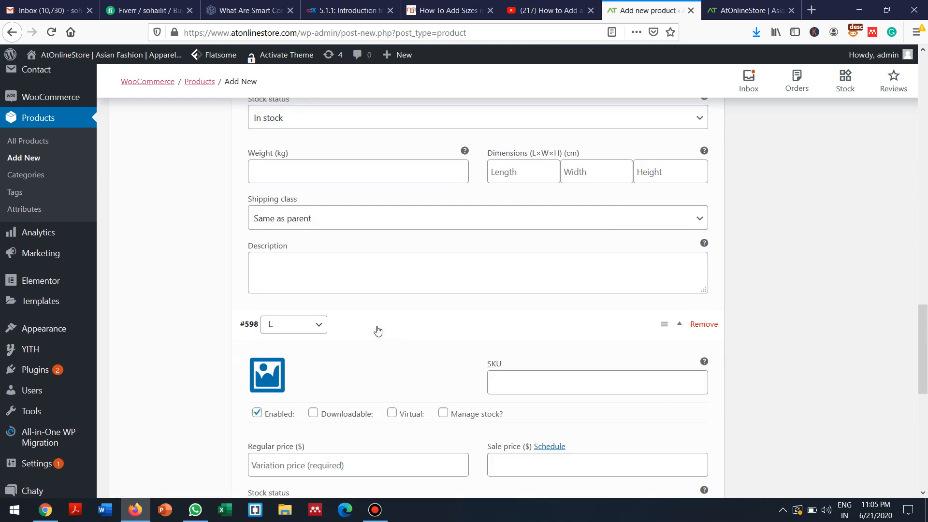
pyautogui.click(266, 374)
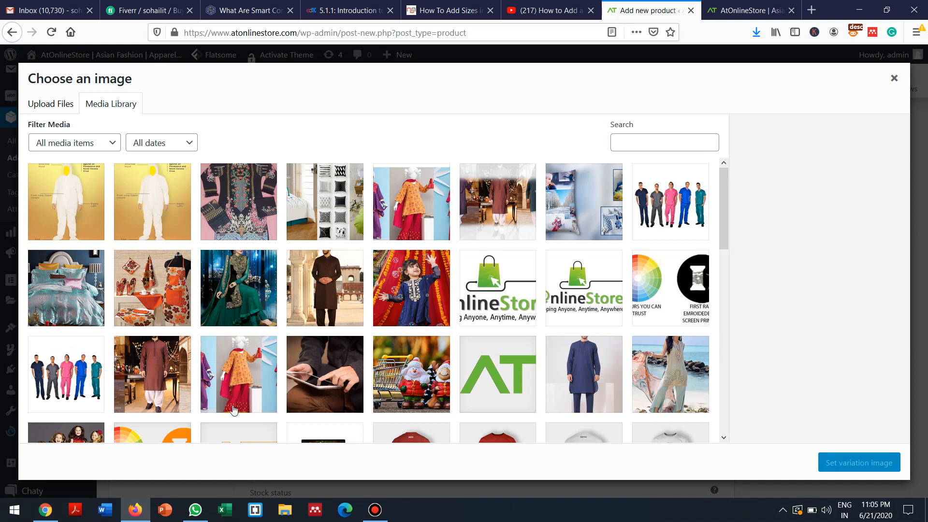
pyautogui.click(513, 374)
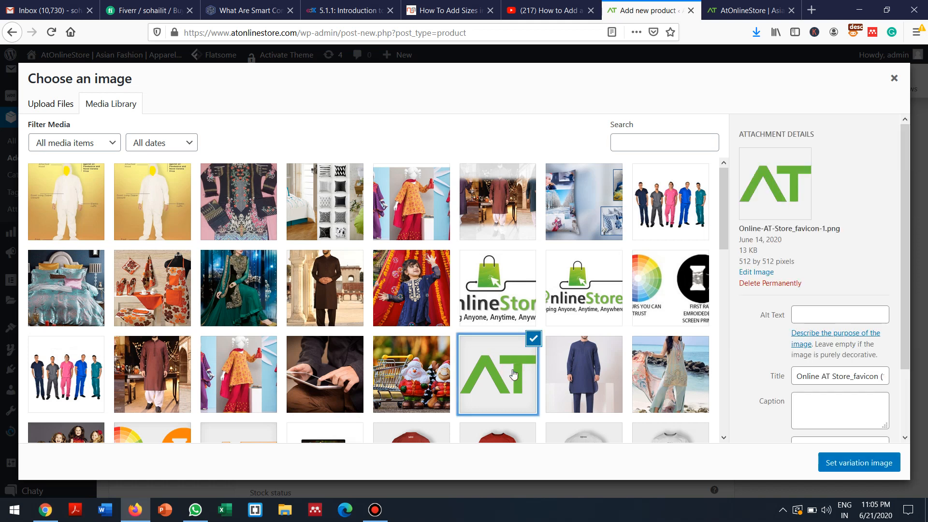
pyautogui.click(844, 461)
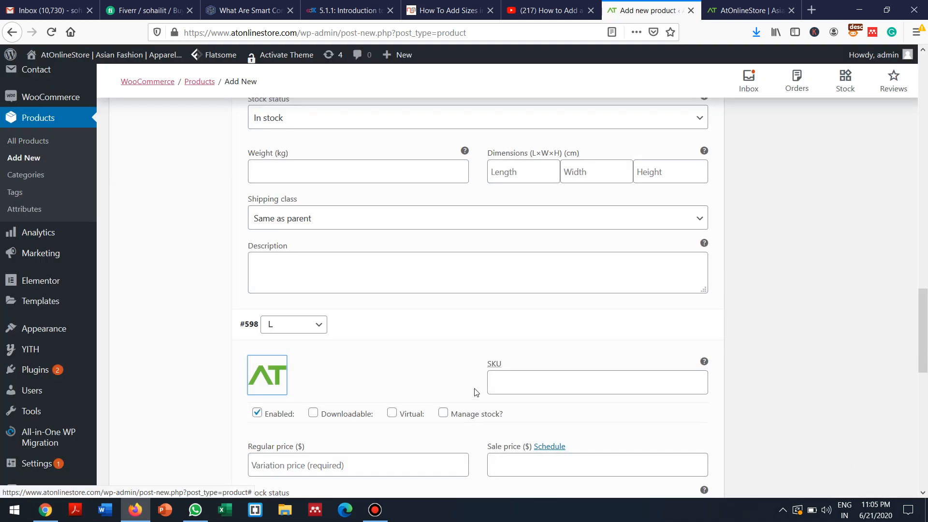
pyautogui.click(347, 470)
pyautogui.write('13')
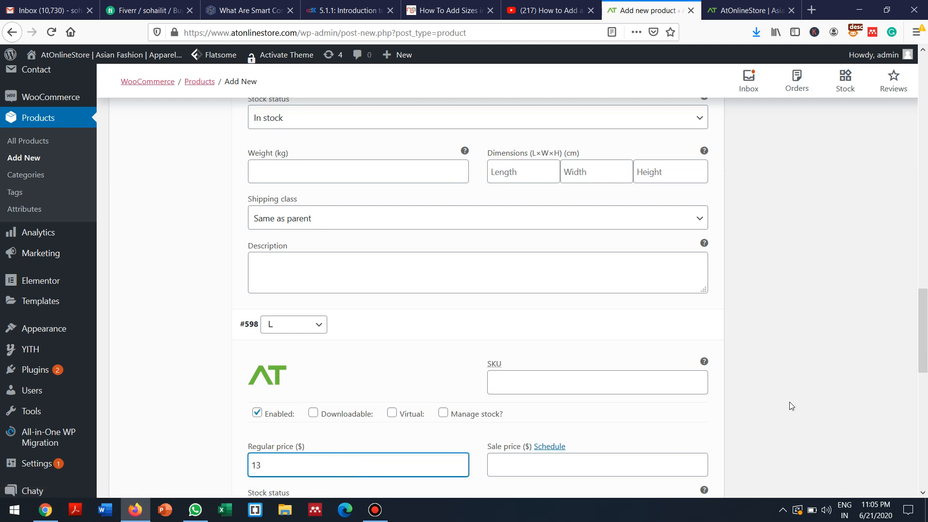
pyautogui.scroll(5, 908, 267)
pyautogui.scroll(-10, 909, 267)
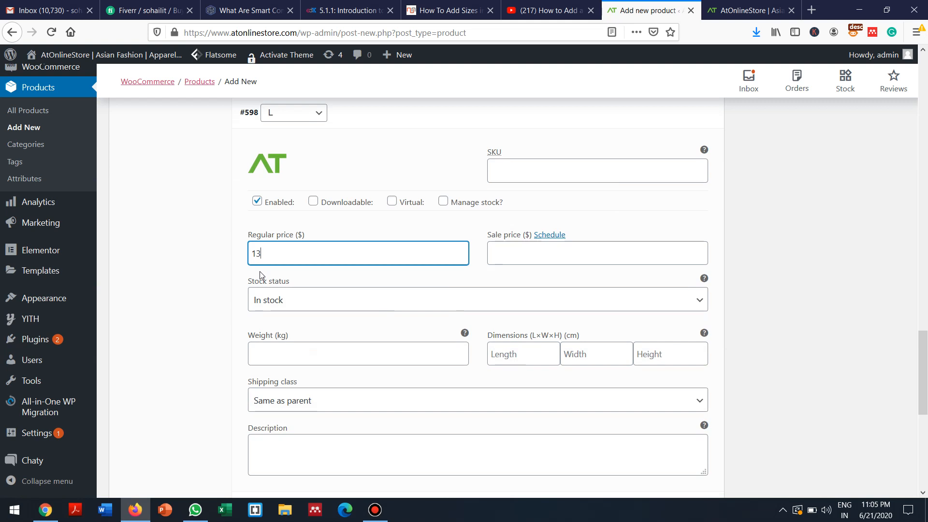
pyautogui.press('BackSpace')
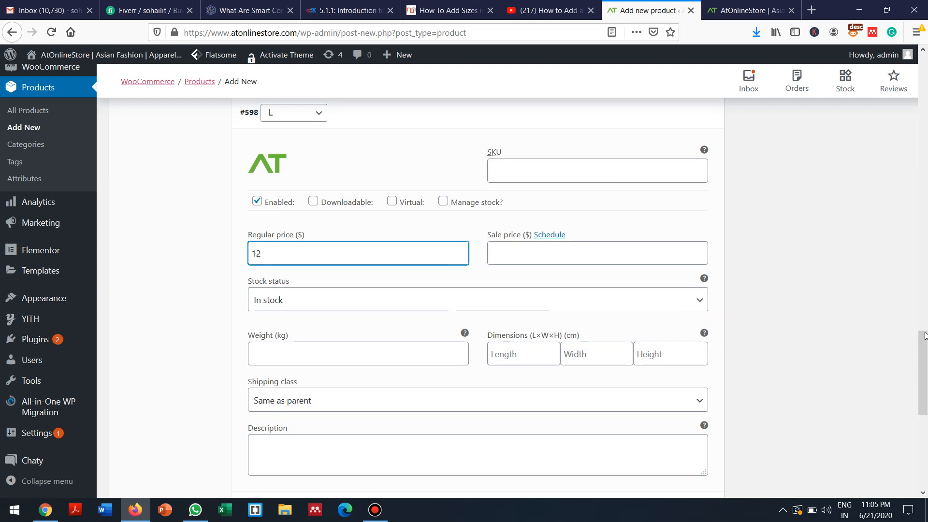
# Give the XL variation the image online-shopping-1082728_1280.jpg and enter 13 kg as its weight
pyautogui.scroll(-6, 404, 195)
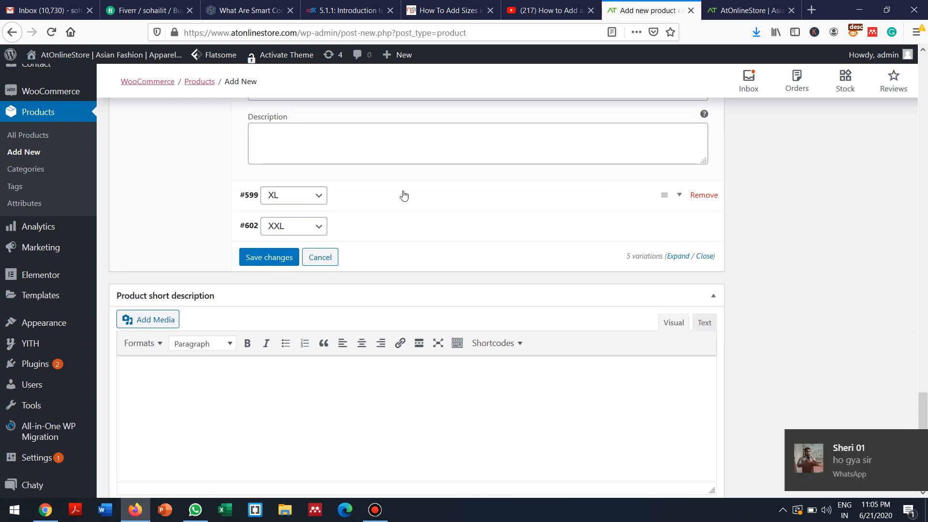
pyautogui.click(404, 196)
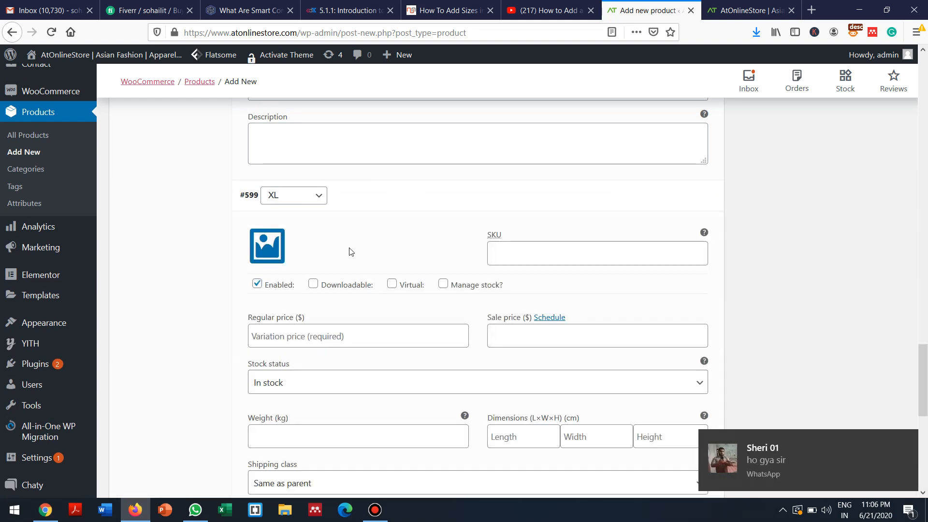
pyautogui.click(267, 246)
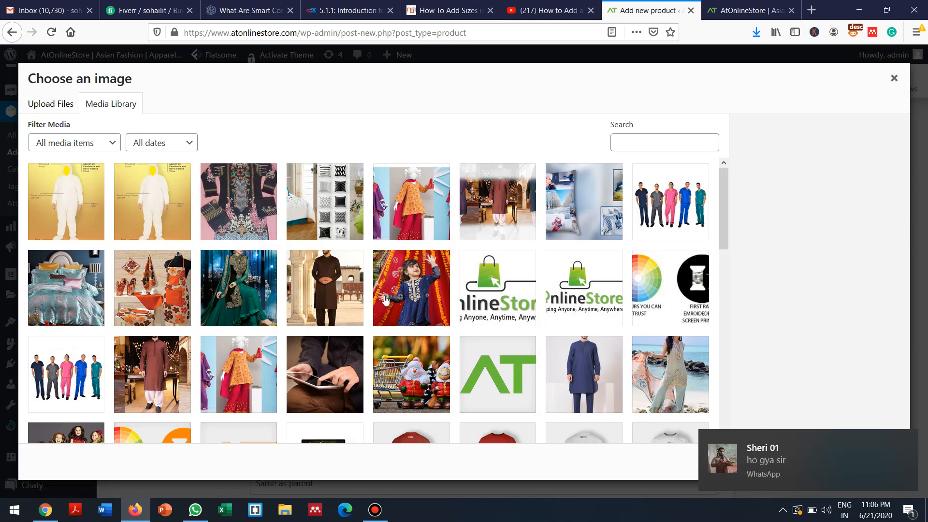
pyautogui.click(418, 383)
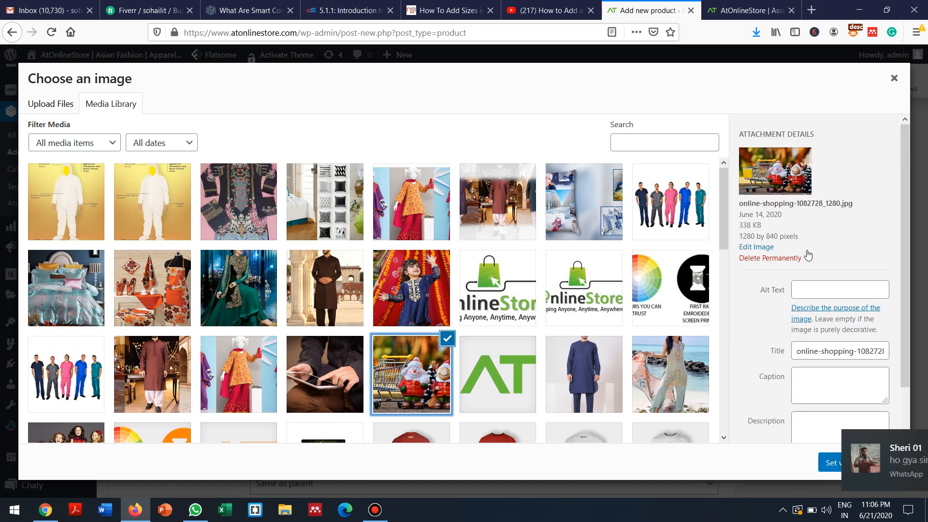
pyautogui.click(851, 462)
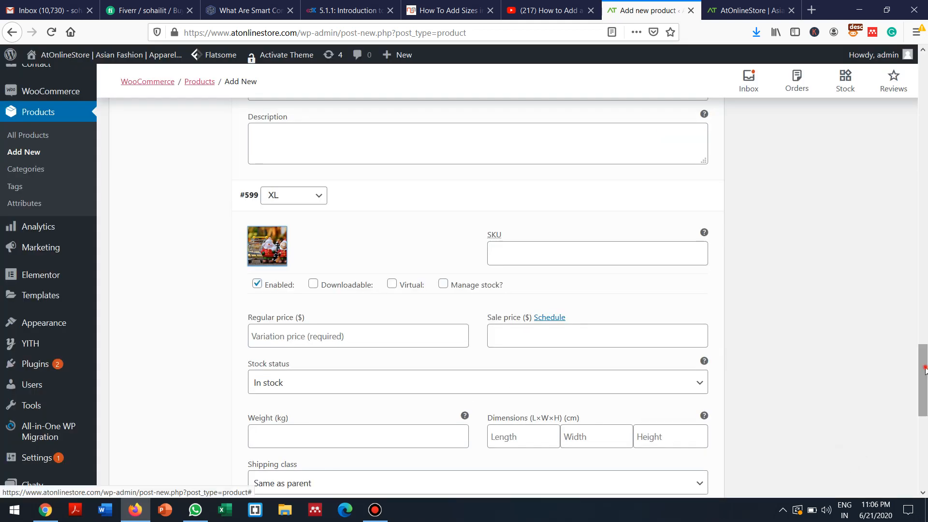
pyautogui.scroll(-5, 465, 199)
pyautogui.click(284, 203)
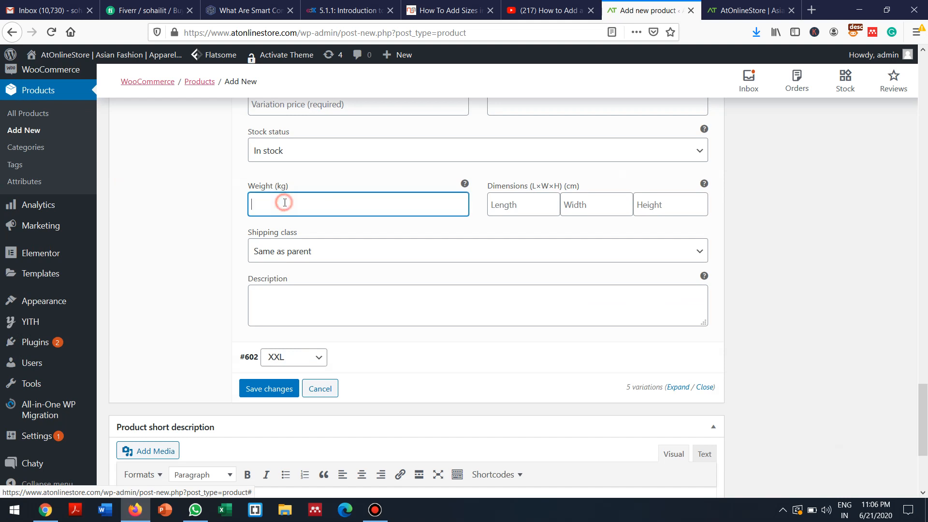
pyautogui.write('13')
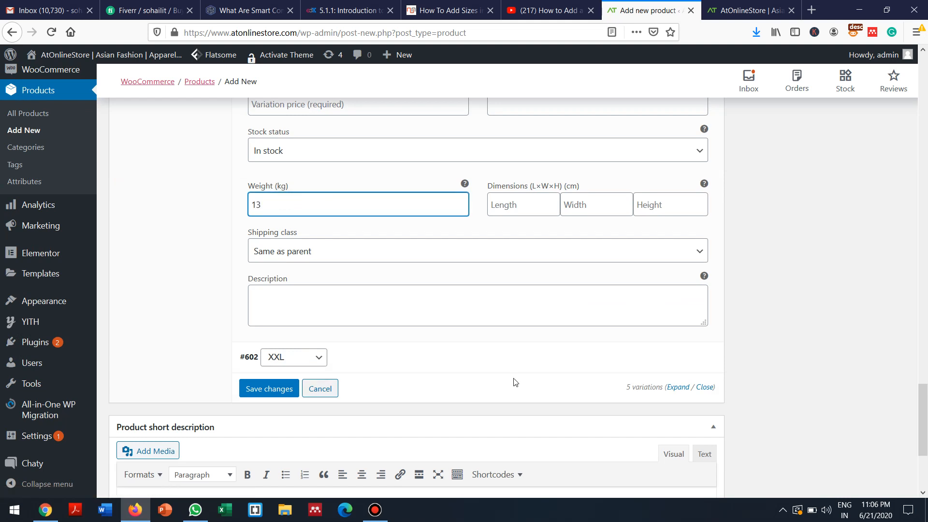
# Give the XXL variation the image tablet-1075790_1280.jpg from the media library
pyautogui.click(388, 357)
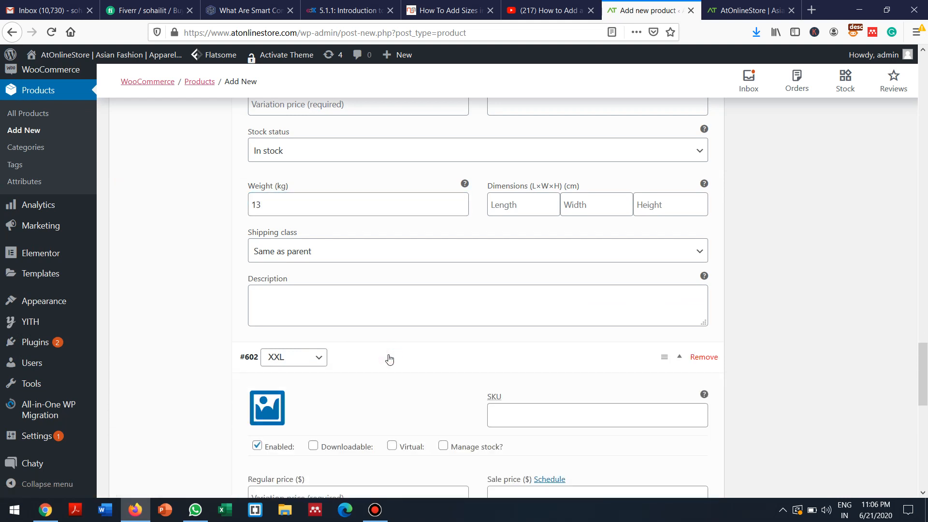
pyautogui.click(267, 407)
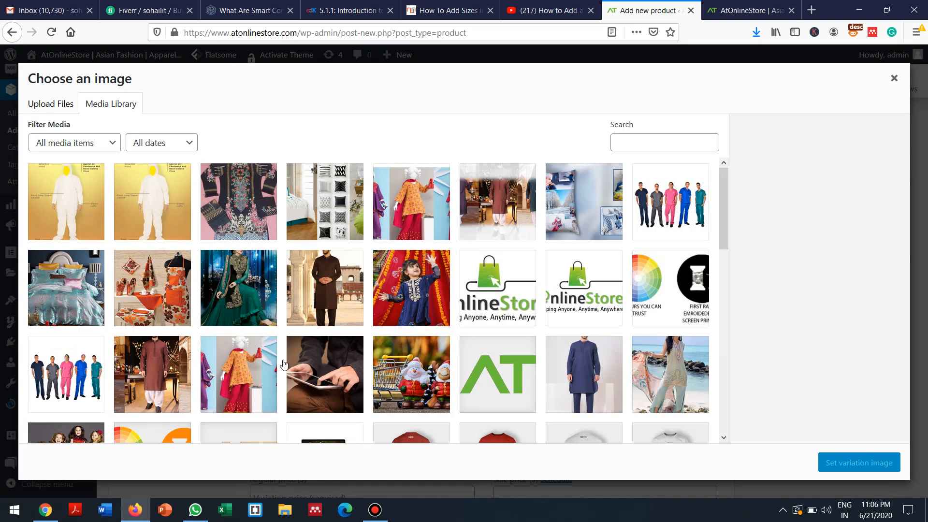
pyautogui.click(331, 377)
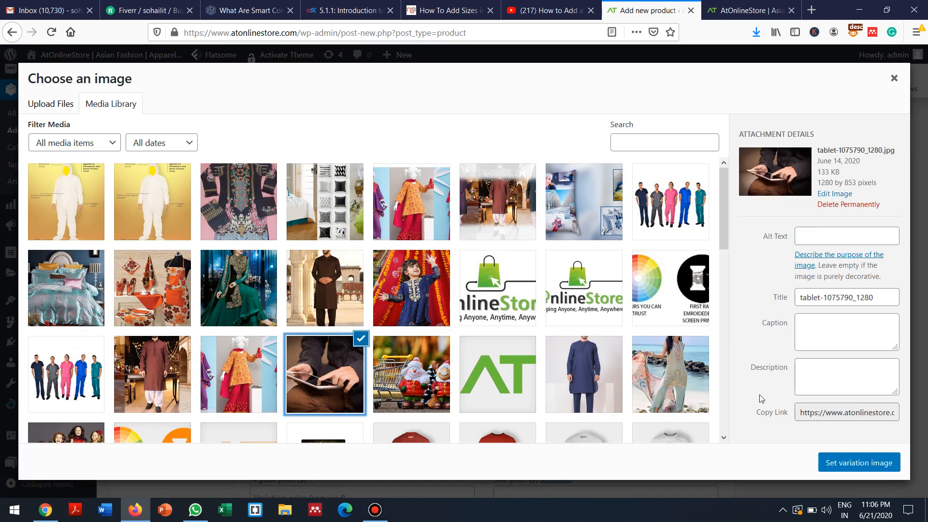
pyautogui.click(839, 460)
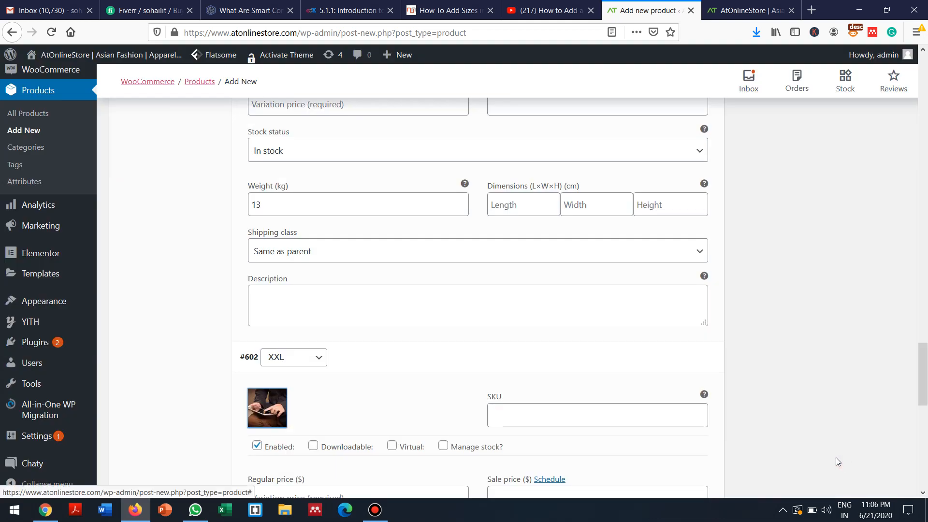
# Enter 14 kg as the XXL variation's weight and save the changes to the variations
pyautogui.scroll(-4, 925, 382)
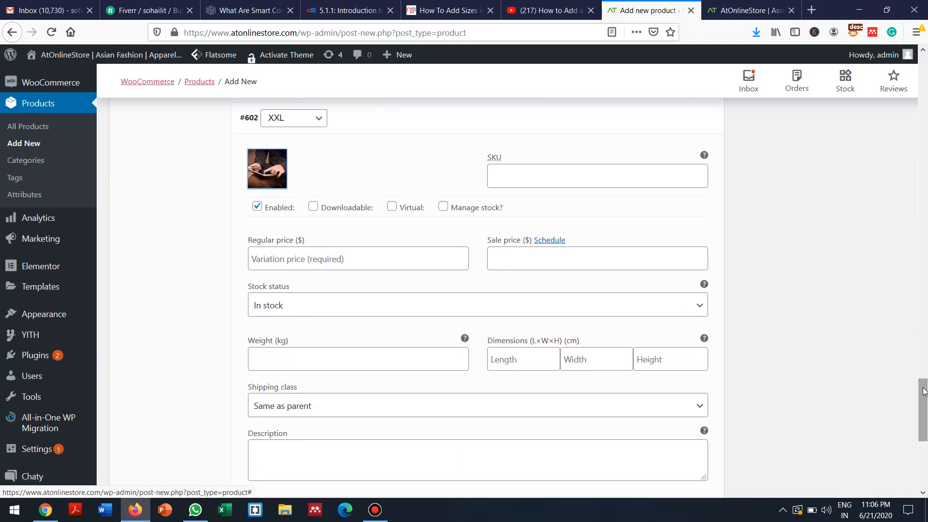
pyautogui.moveTo(923, 388); pyautogui.dragTo(923, 410)
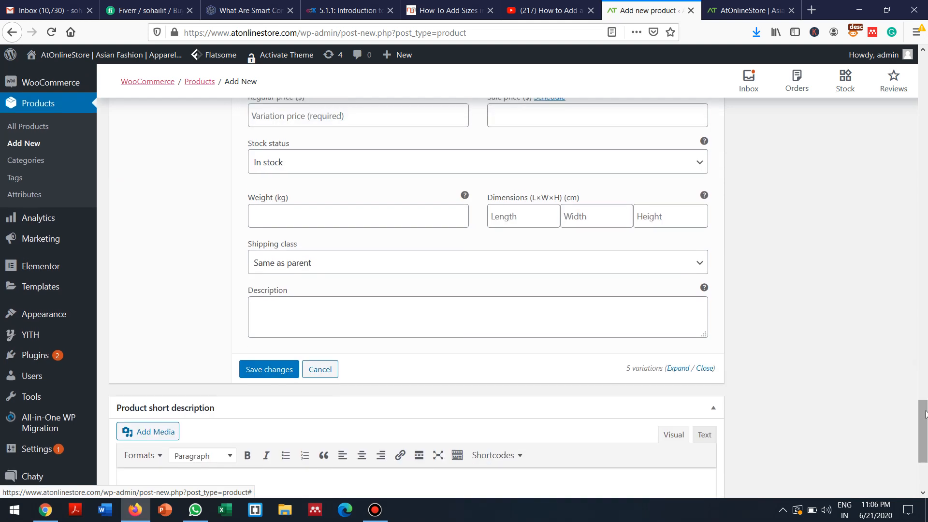
pyautogui.click(291, 222)
pyautogui.write('14')
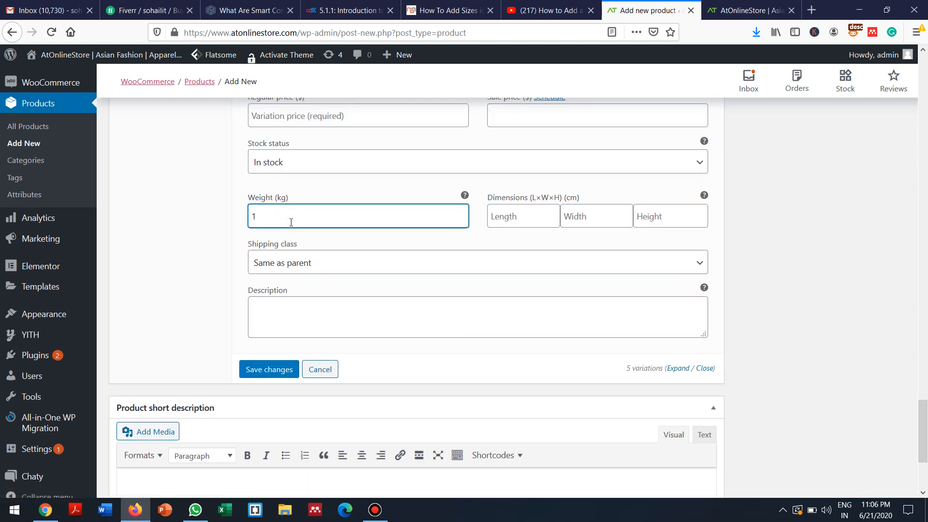
pyautogui.click(265, 370)
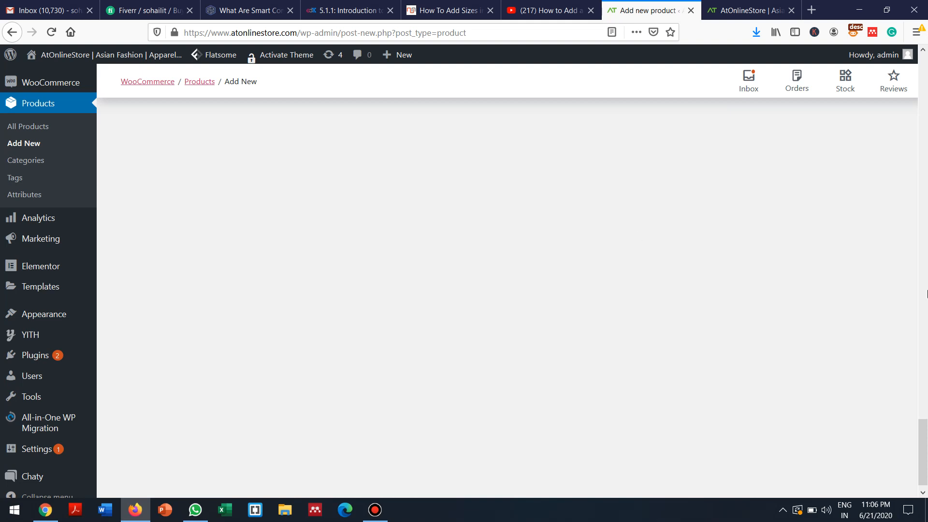
# Reload the storefront home page and look over its category and New Arrivals sections
pyautogui.moveTo(922, 465); pyautogui.dragTo(899, 87)
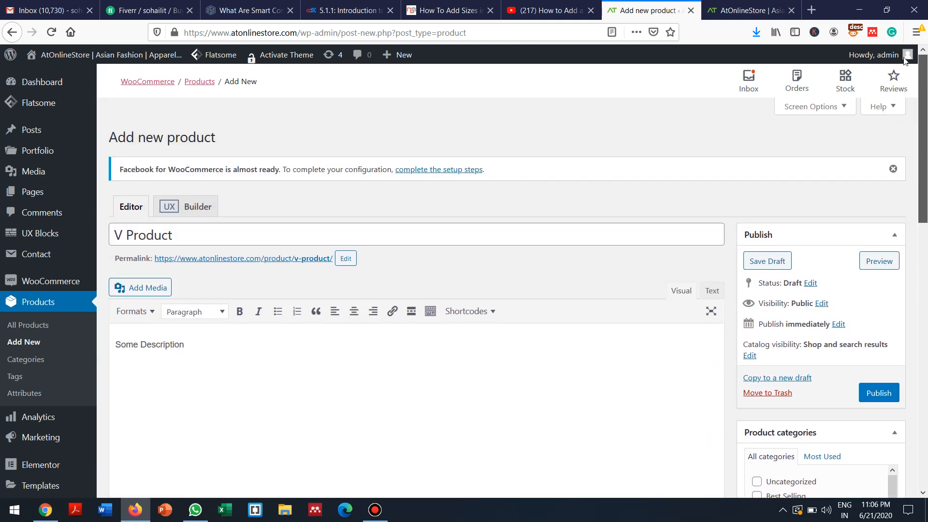
pyautogui.click(738, 6)
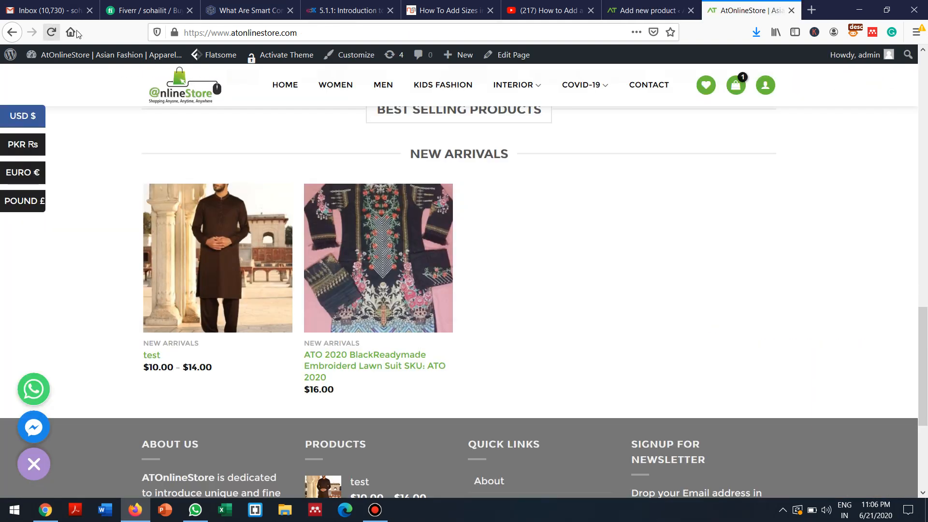
pyautogui.click(52, 31)
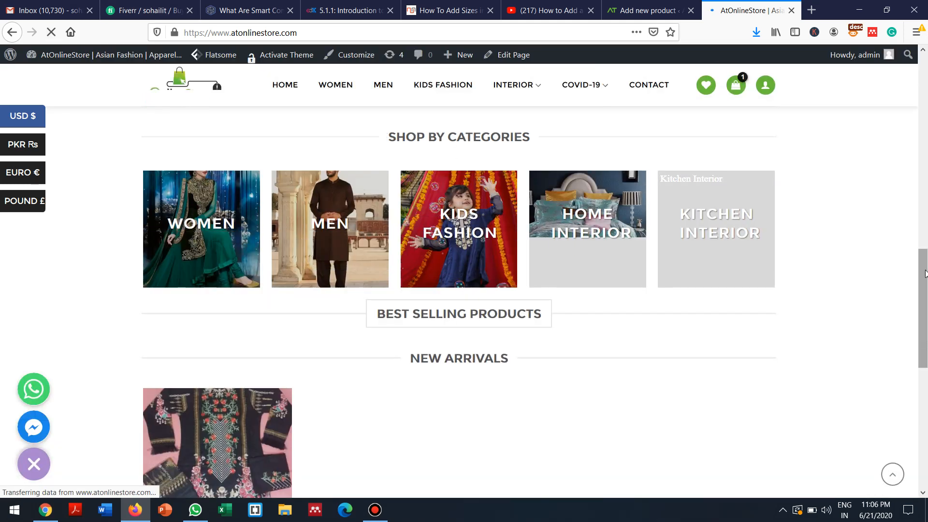
pyautogui.moveTo(924, 275); pyautogui.dragTo(869, 240)
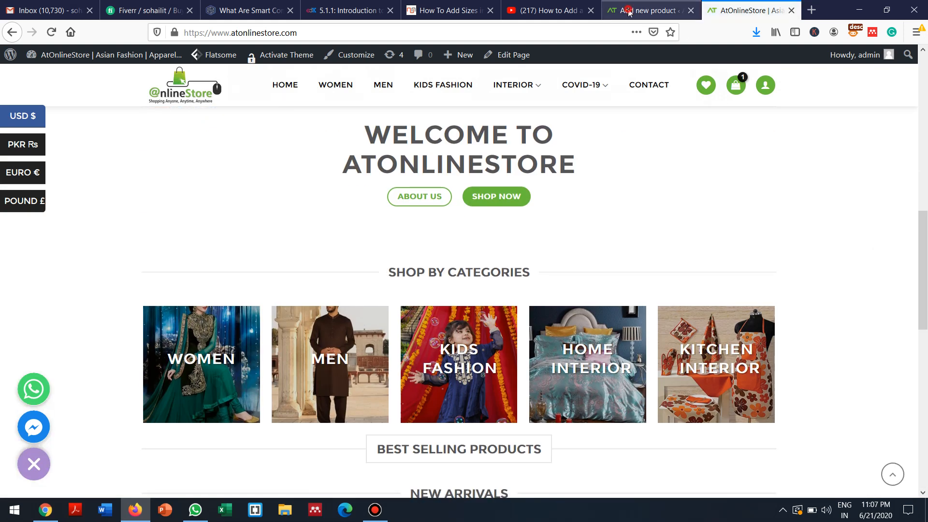
# Return to the product editor and publish V Product
pyautogui.click(629, 9)
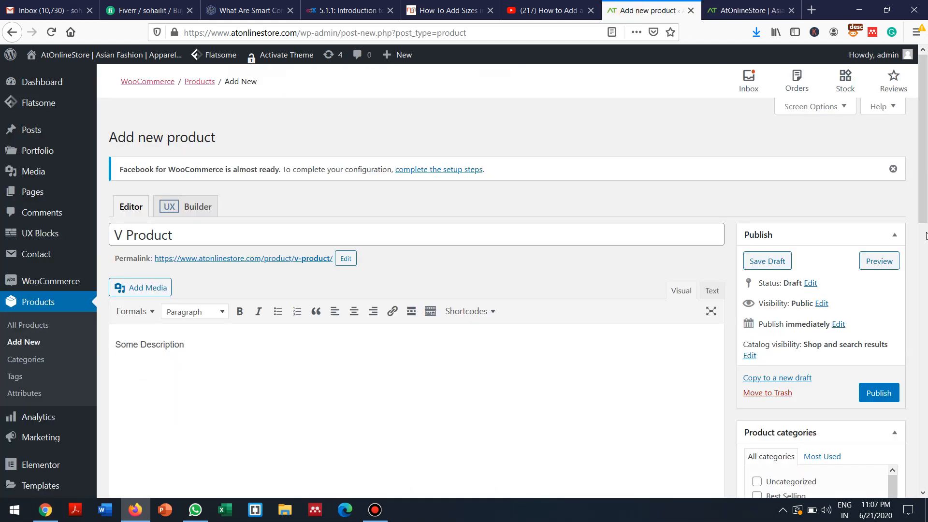
pyautogui.click(885, 394)
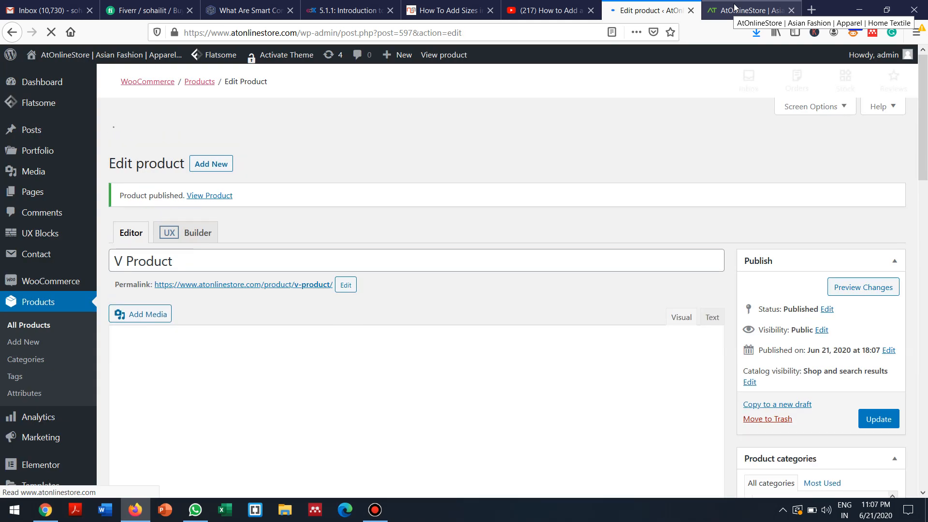
# Reload the storefront home page to check New Arrivals, and open V Product from the Men category
pyautogui.click(734, 7)
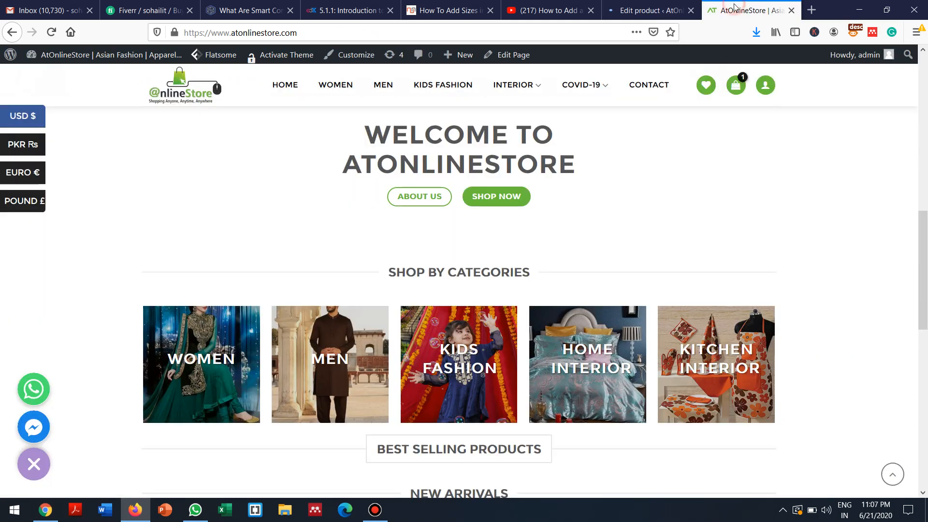
pyautogui.click(51, 32)
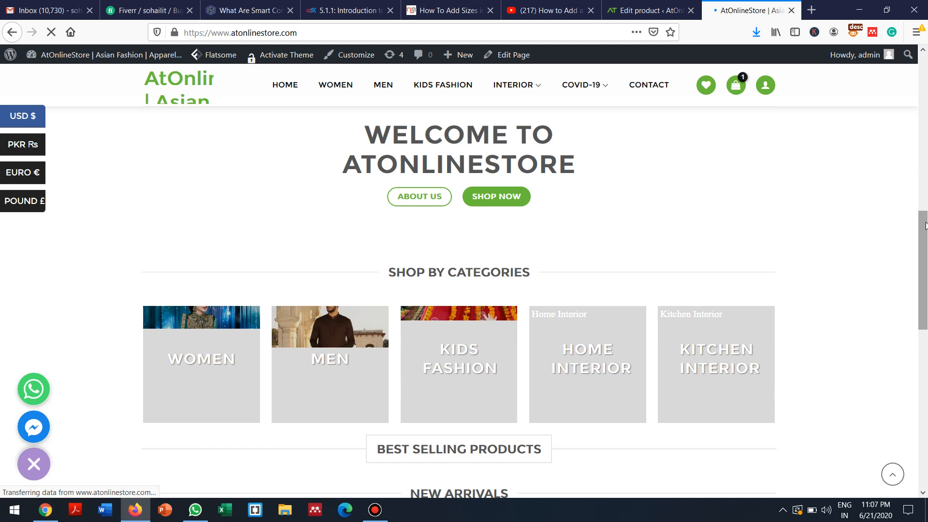
pyautogui.moveTo(925, 226); pyautogui.dragTo(926, 316)
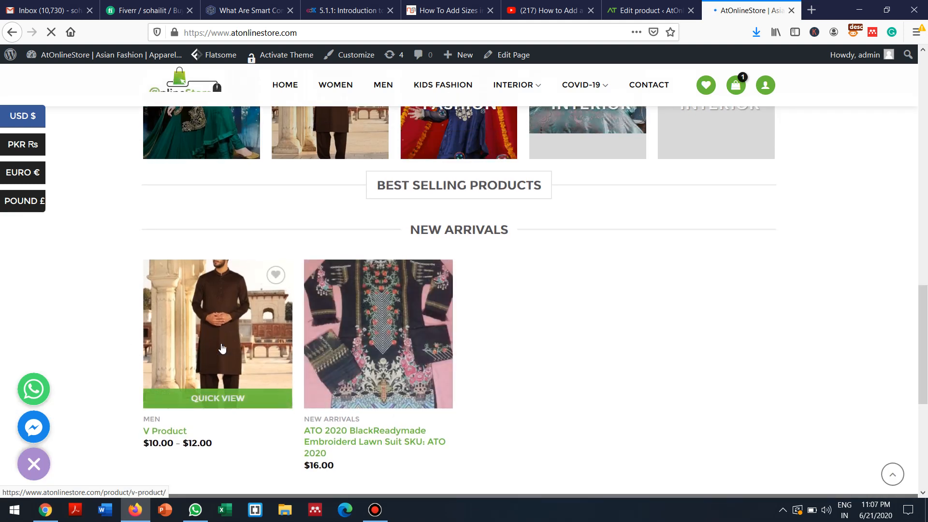
pyautogui.moveTo(924, 334); pyautogui.dragTo(894, 244)
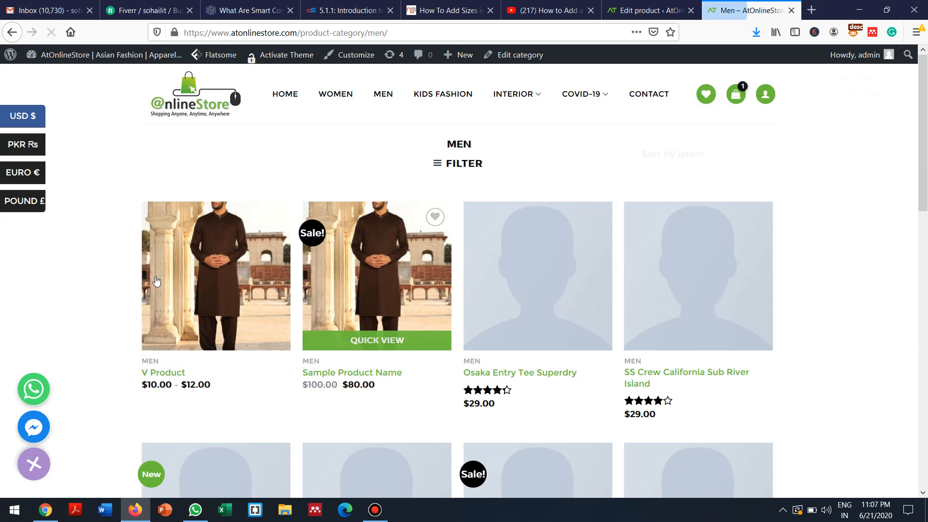
pyautogui.click(218, 293)
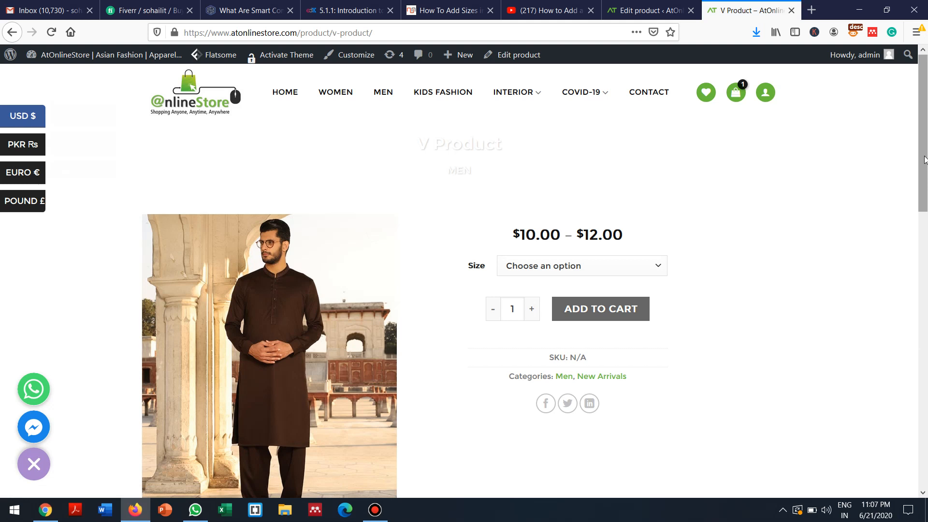
# Examine the V Product page, including its available Size options and description
pyautogui.moveTo(925, 162); pyautogui.dragTo(925, 205)
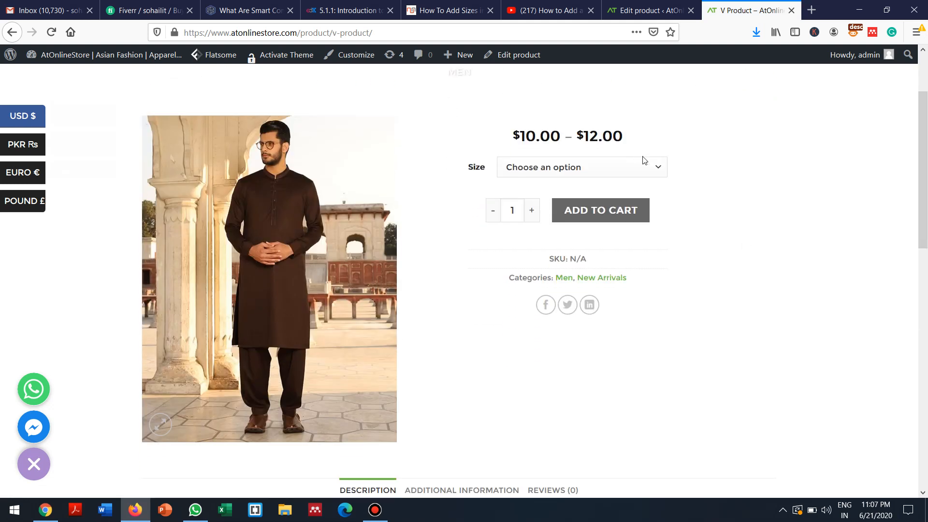
pyautogui.click(656, 170)
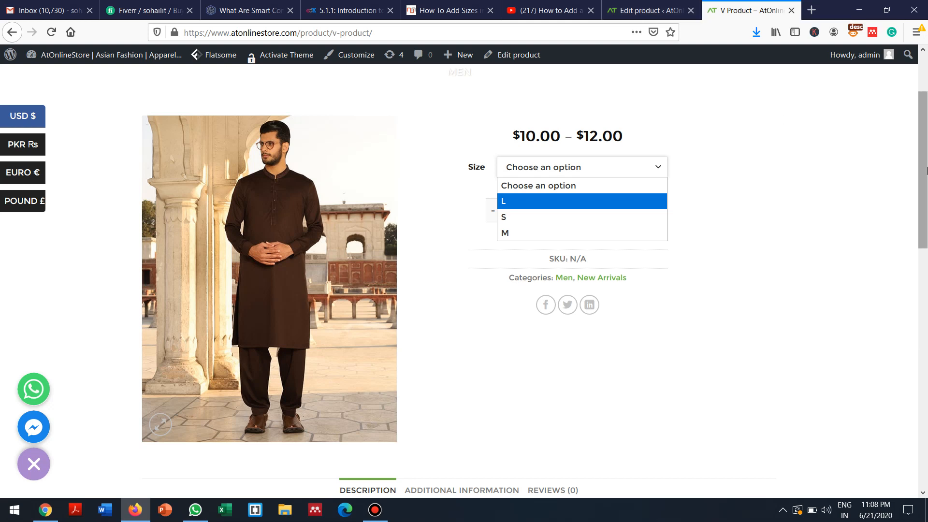
pyautogui.click(926, 156)
pyautogui.moveTo(926, 156); pyautogui.dragTo(898, 98)
pyautogui.scroll(-5, 902, 92)
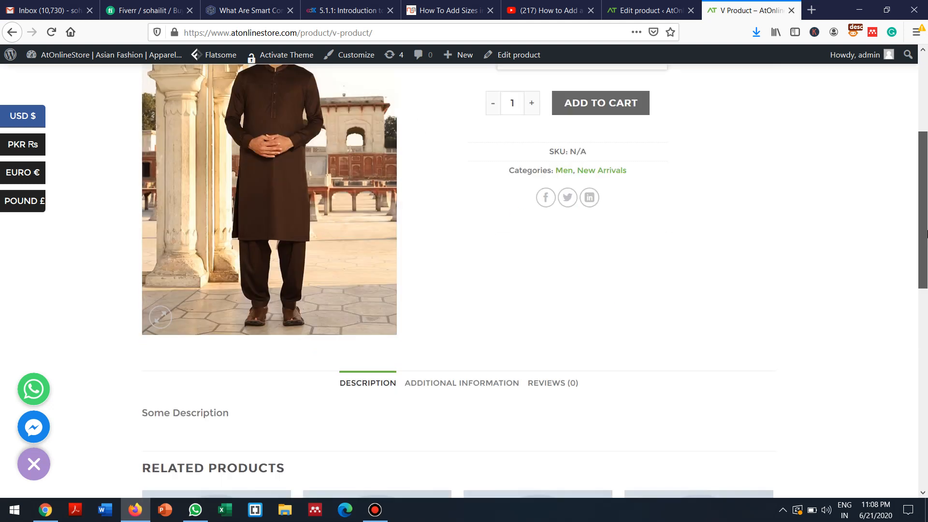
pyautogui.scroll(4, 892, 159)
pyautogui.scroll(2, 887, 143)
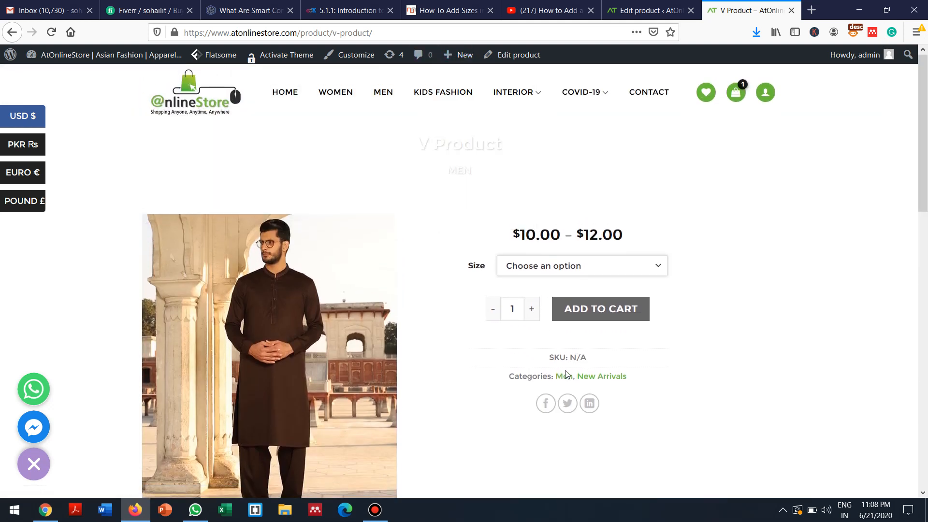
# Switch V Product's Size between L, S and M to compare each variation's image and price
pyautogui.click(569, 267)
pyautogui.click(511, 304)
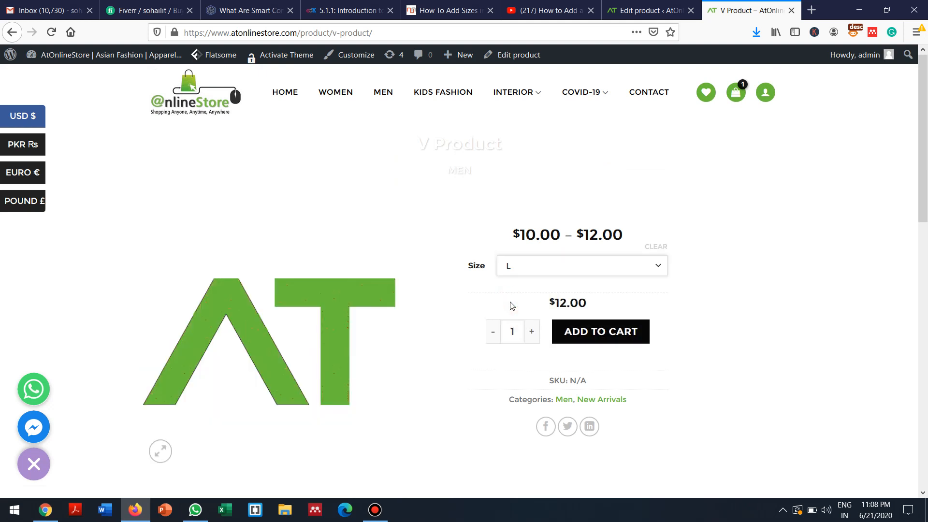
pyautogui.click(638, 267)
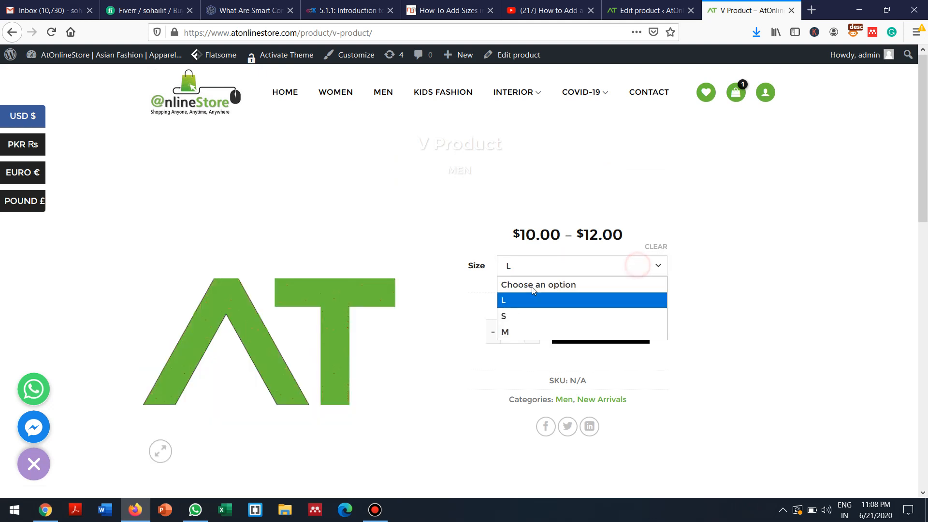
pyautogui.click(505, 318)
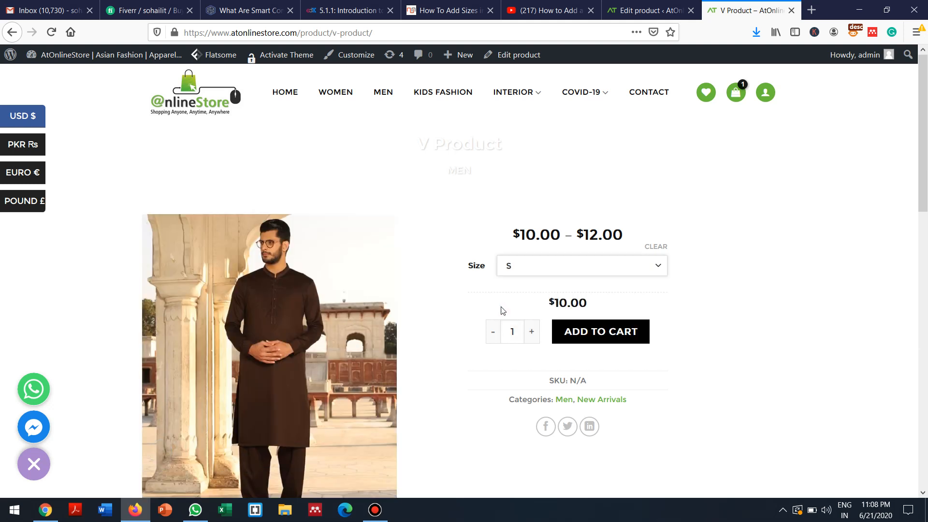
pyautogui.click(530, 266)
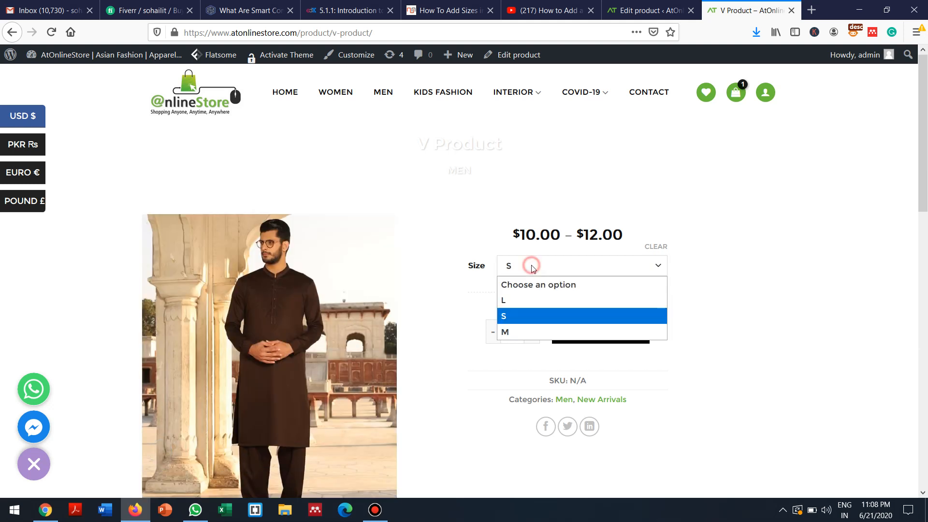
pyautogui.click(524, 301)
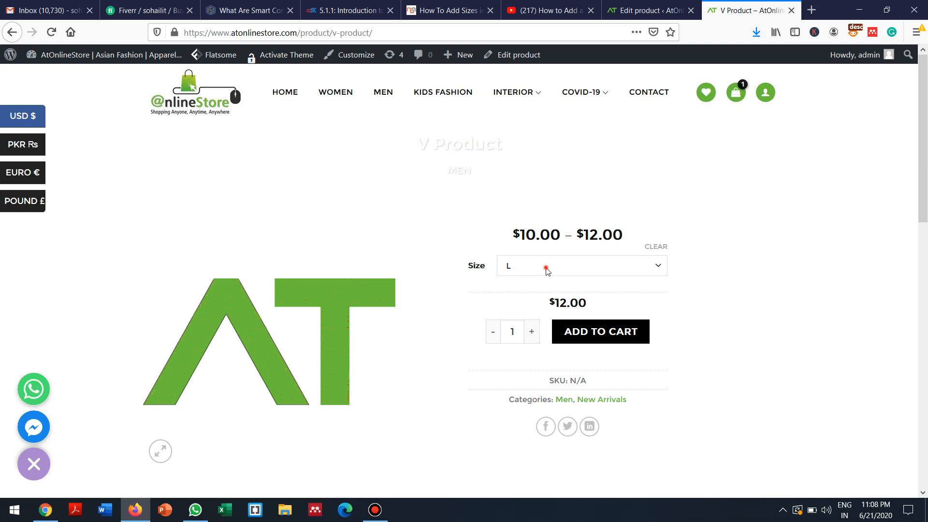
pyautogui.click(547, 270)
pyautogui.click(526, 330)
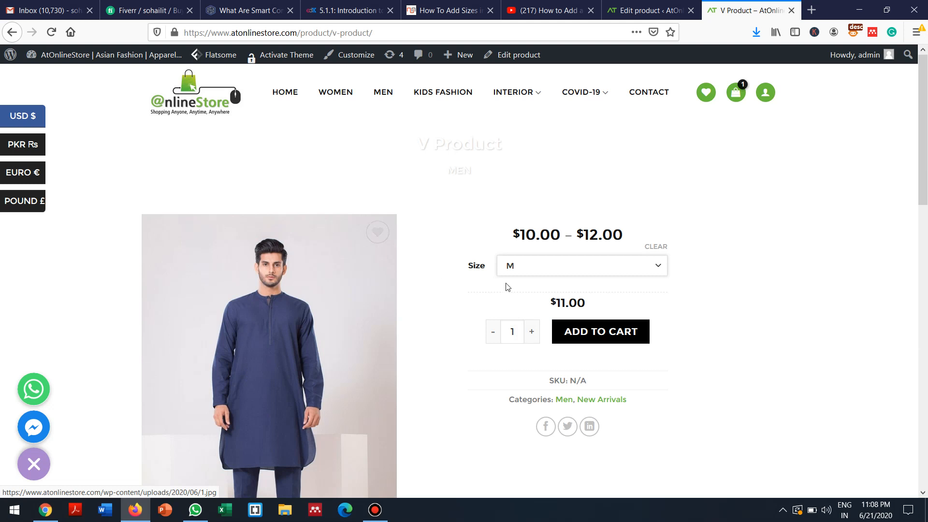
pyautogui.click(578, 265)
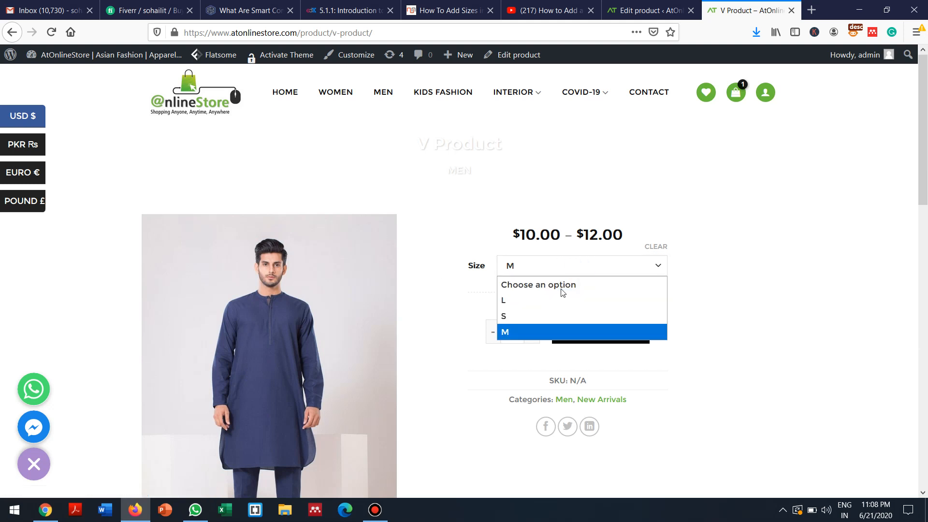
pyautogui.click(530, 316)
pyautogui.click(515, 270)
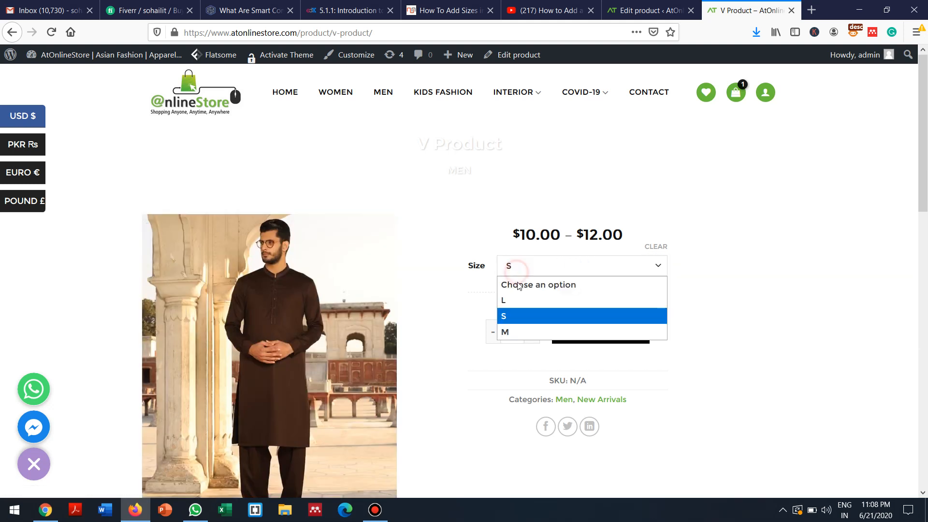
pyautogui.click(521, 302)
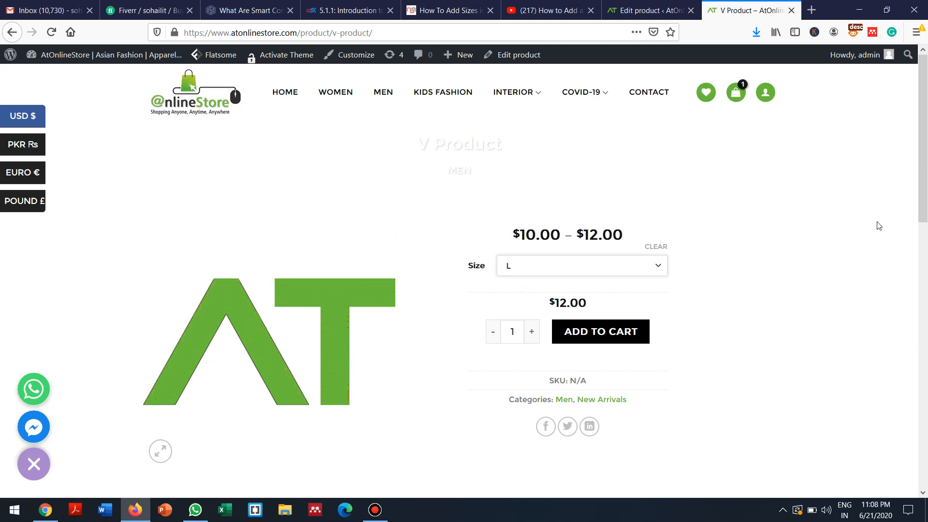
# Return to the V Product editor and expand the XL variation's settings
pyautogui.click(650, 4)
pyautogui.moveTo(924, 116); pyautogui.dragTo(926, 405)
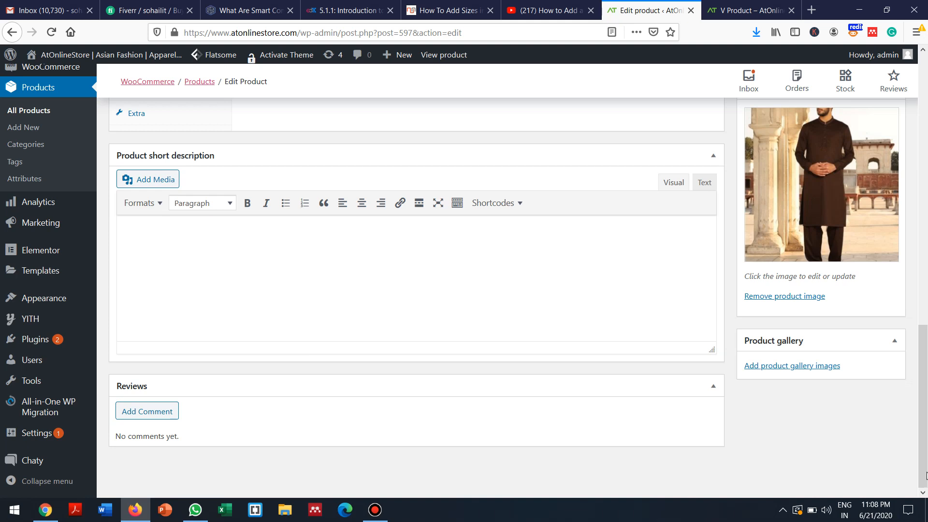
pyautogui.moveTo(926, 421); pyautogui.dragTo(924, 318)
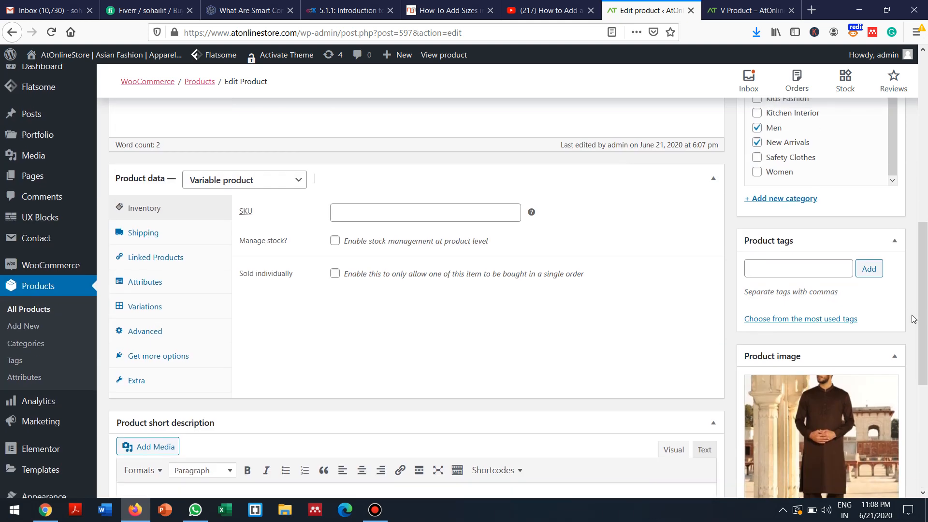
pyautogui.click(167, 305)
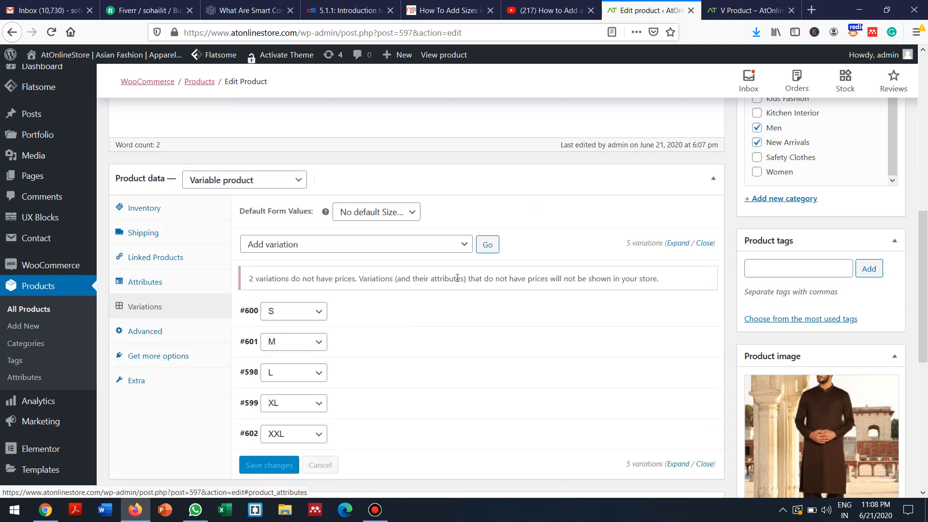
pyautogui.click(391, 402)
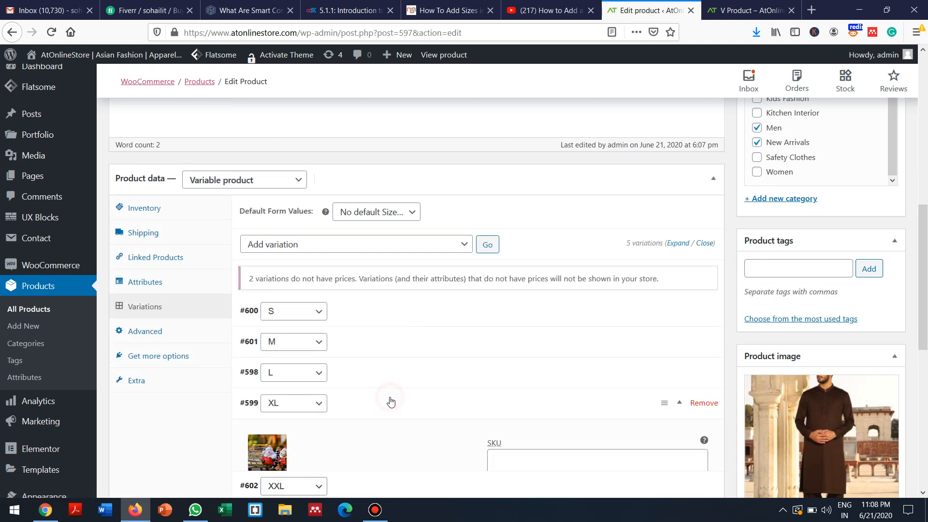
pyautogui.moveTo(925, 236); pyautogui.dragTo(897, 252)
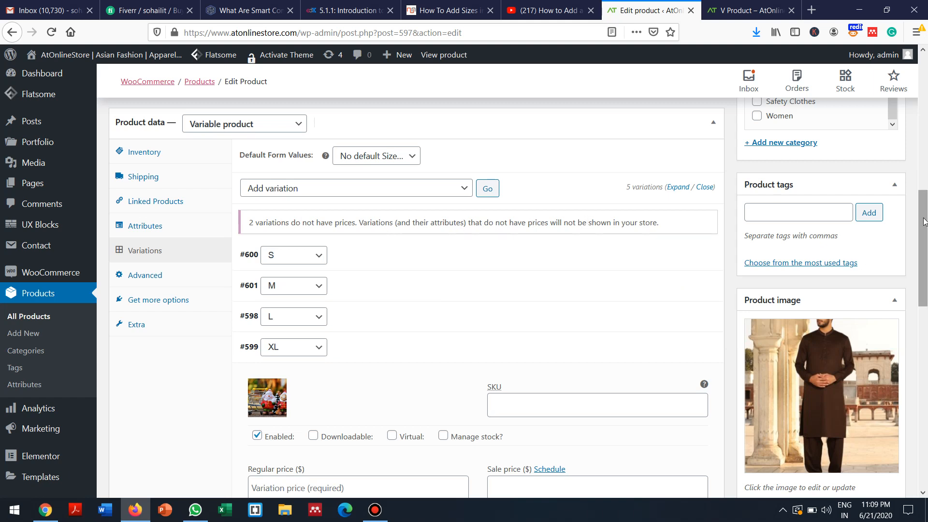
pyautogui.moveTo(924, 223); pyautogui.dragTo(900, 302)
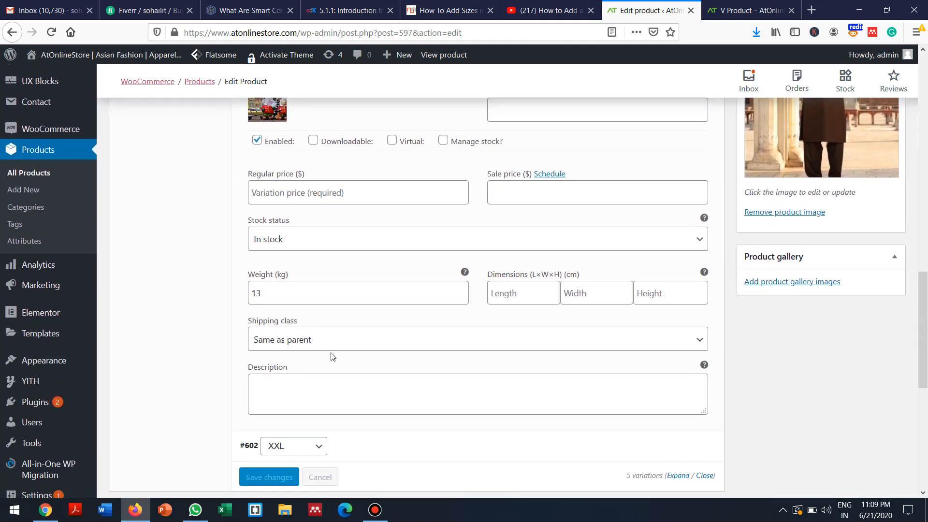
# Clear the XL variation's weight and set its regular price to $13
pyautogui.doubleClick(277, 296)
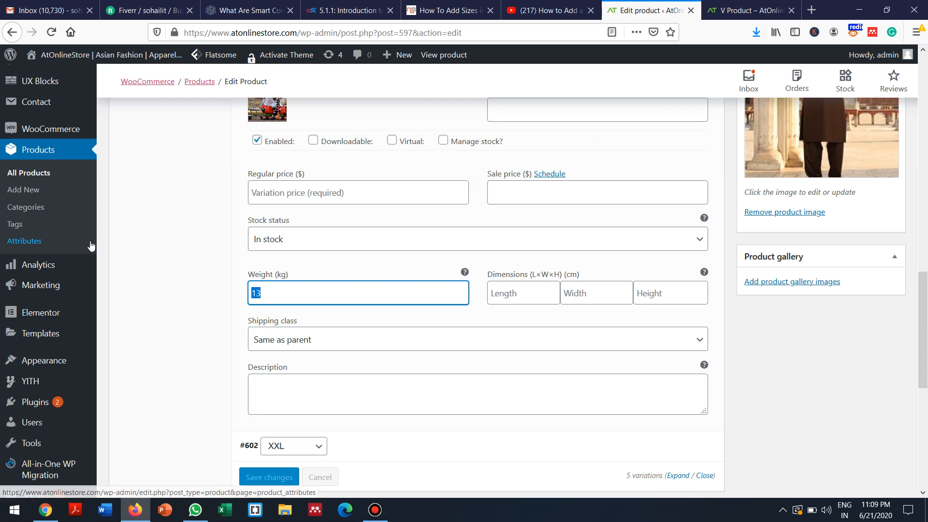
pyautogui.press('Home')
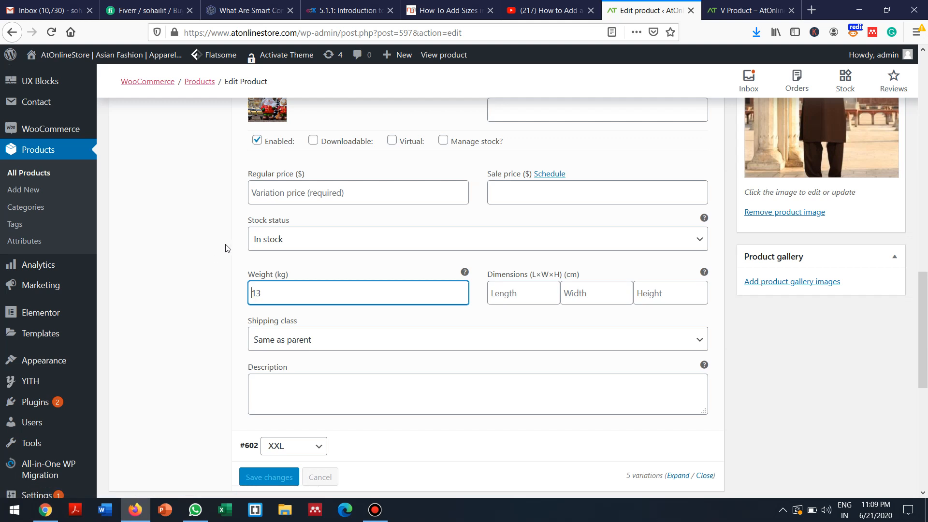
pyautogui.moveTo(924, 385); pyautogui.dragTo(914, 356)
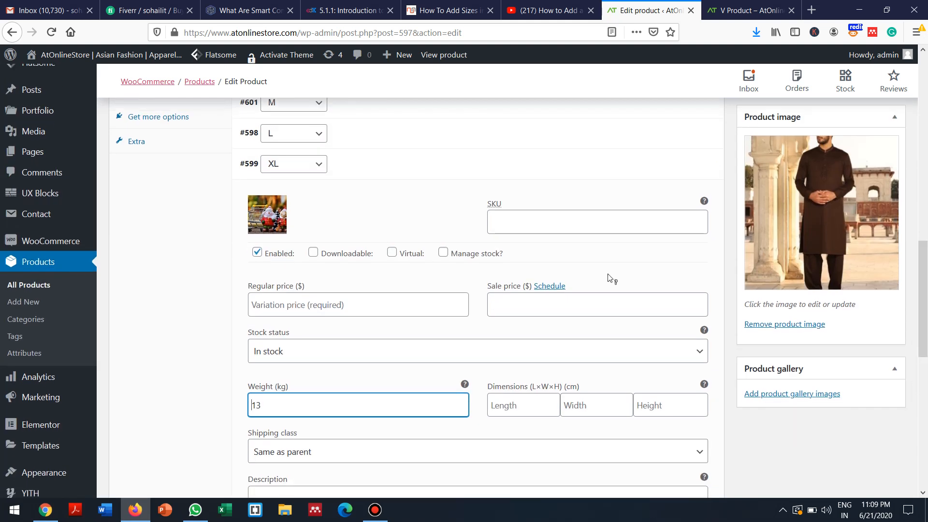
pyautogui.moveTo(926, 321); pyautogui.dragTo(901, 317)
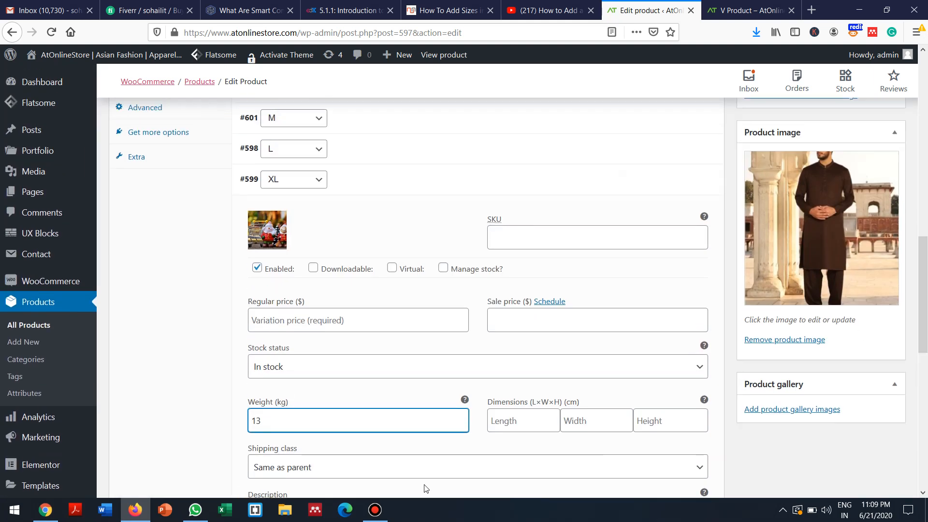
pyautogui.moveTo(263, 418); pyautogui.dragTo(246, 421)
pyautogui.press('BackSpace')
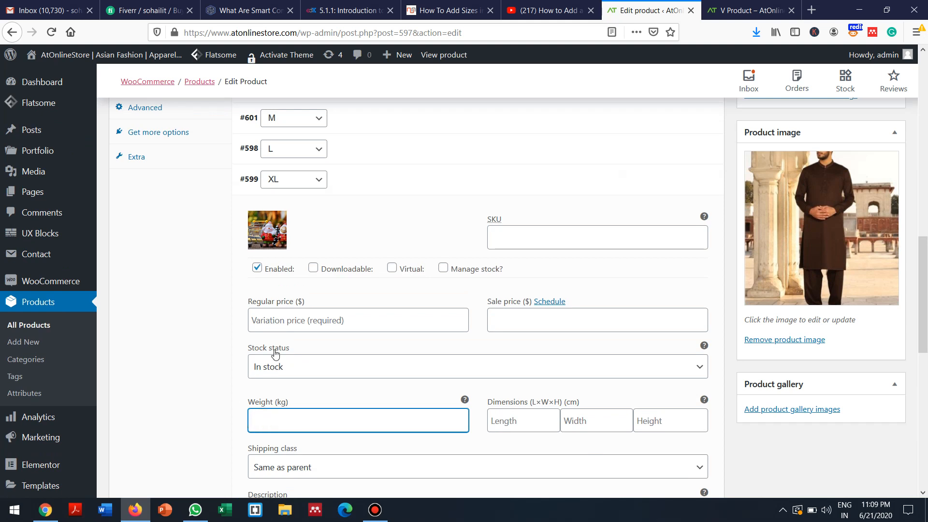
pyautogui.click(258, 321)
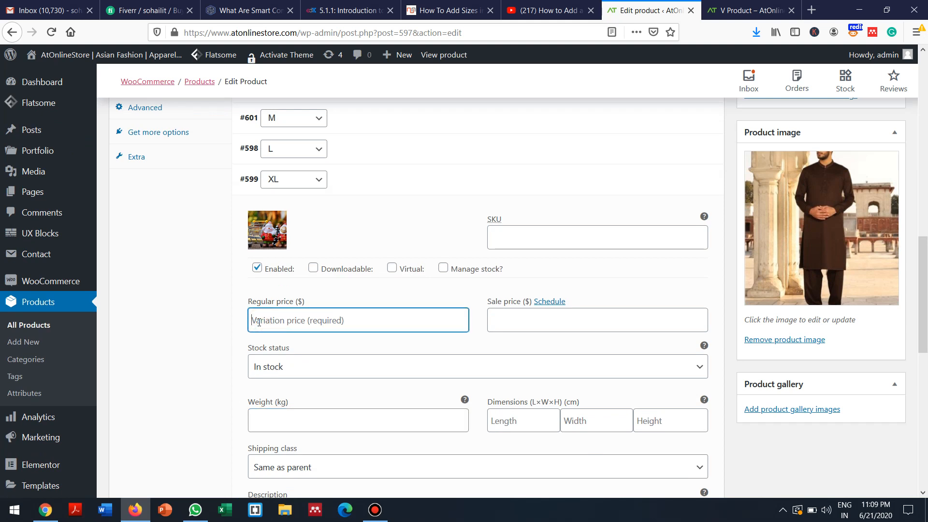
pyautogui.write('13')
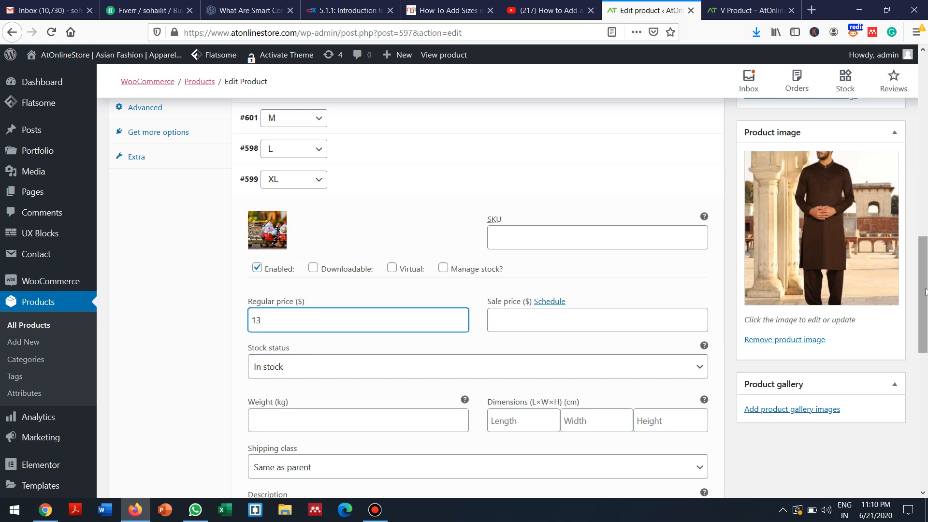
# Expand the XXL variation and set its regular price to $14
pyautogui.moveTo(926, 291); pyautogui.dragTo(927, 367)
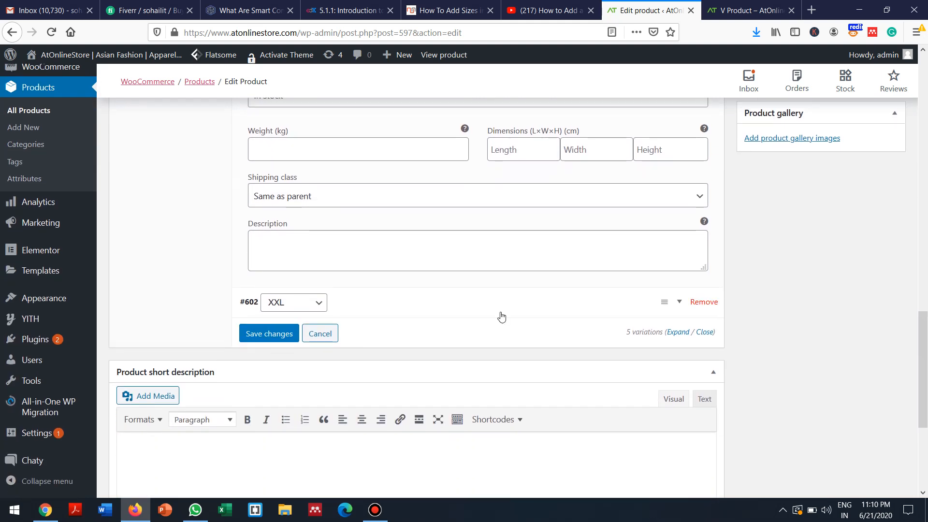
pyautogui.click(452, 311)
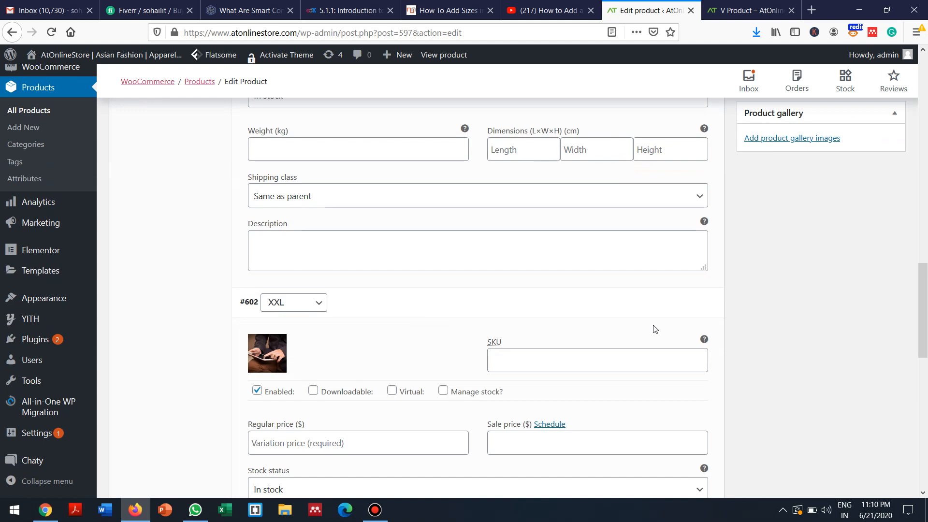
pyautogui.moveTo(926, 300); pyautogui.dragTo(926, 330)
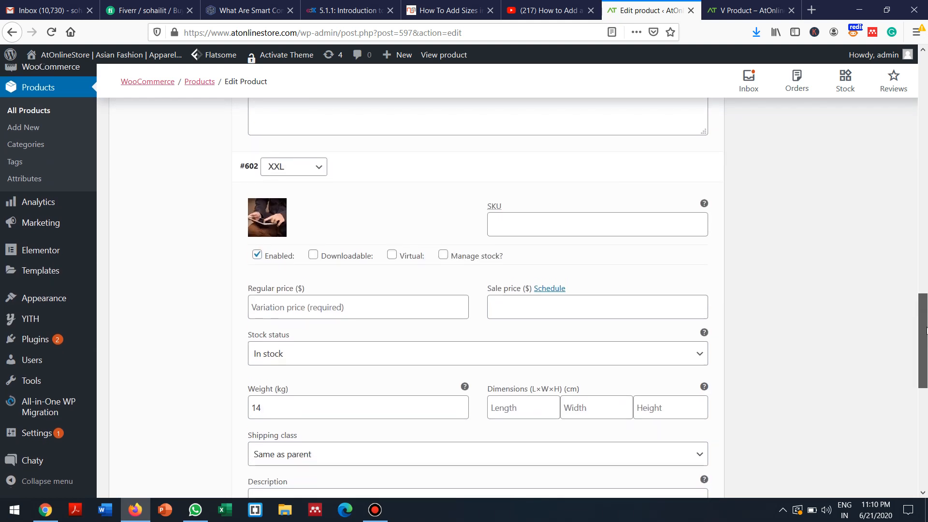
pyautogui.click(269, 306)
pyautogui.write('14')
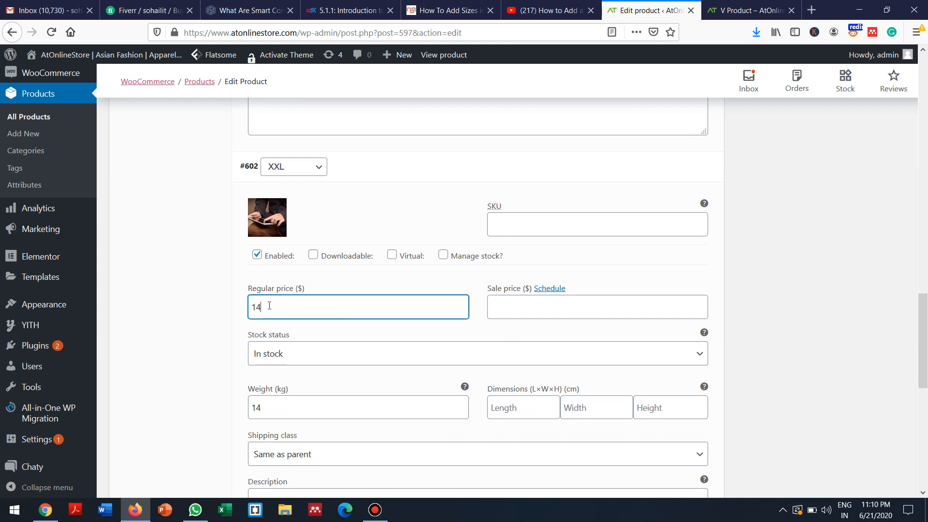
pyautogui.press('Tab')
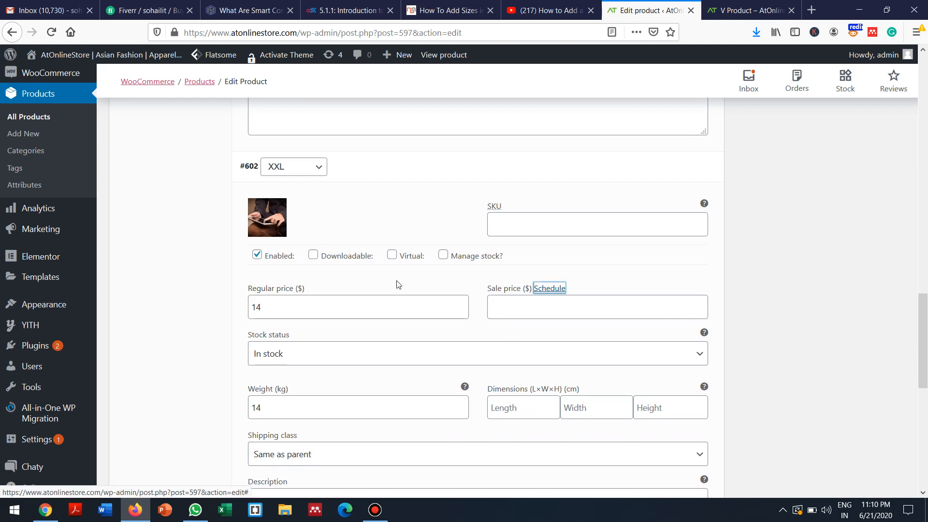
# Try sale prices of $14 and $13 for the XXL variation
pyautogui.click(503, 304)
pyautogui.write('14')
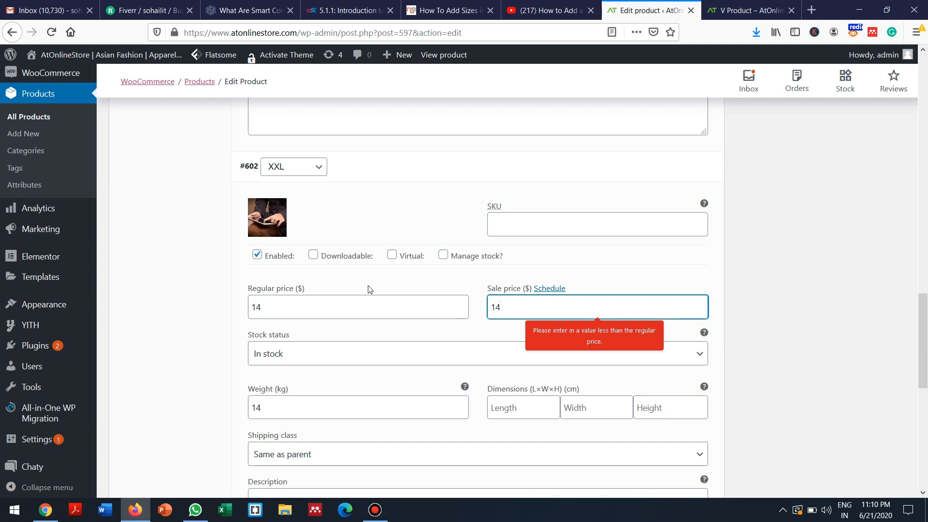
pyautogui.click(382, 309)
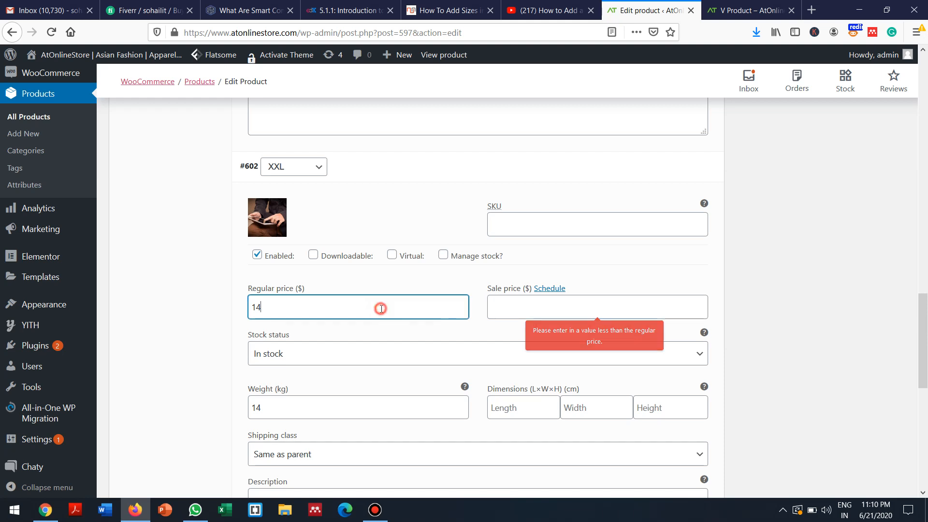
pyautogui.click(499, 309)
pyautogui.write('14')
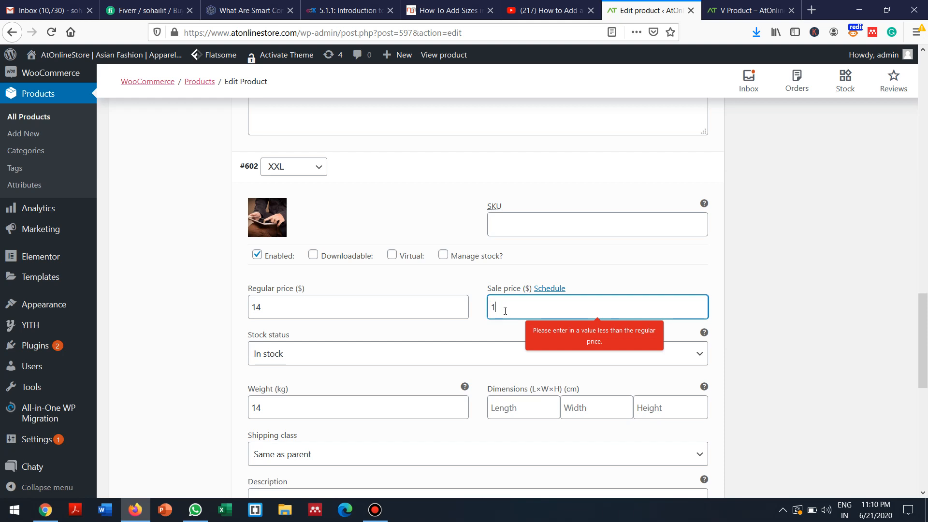
pyautogui.press('BackSpace')
pyautogui.click(406, 308)
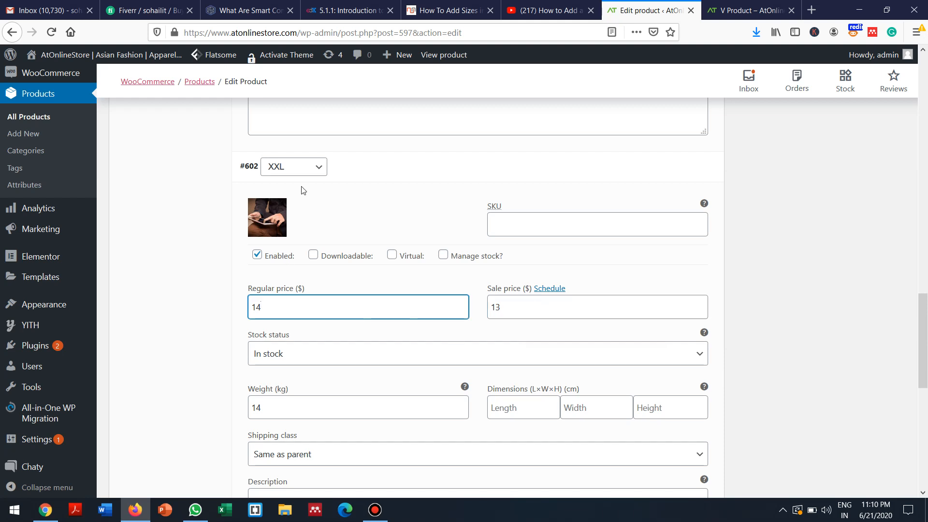
# Set the XXL variation's sale price to $12 and save the variation changes
pyautogui.click(510, 305)
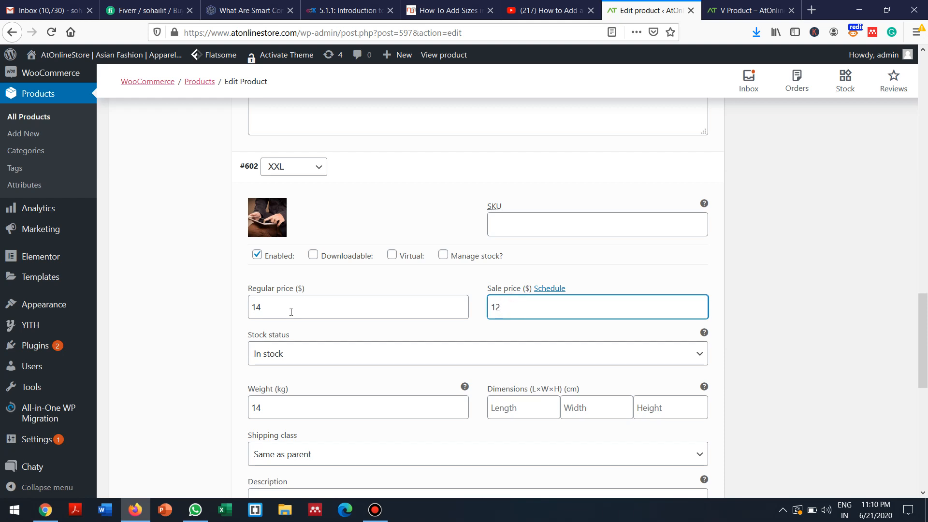
pyautogui.moveTo(925, 311); pyautogui.dragTo(925, 360)
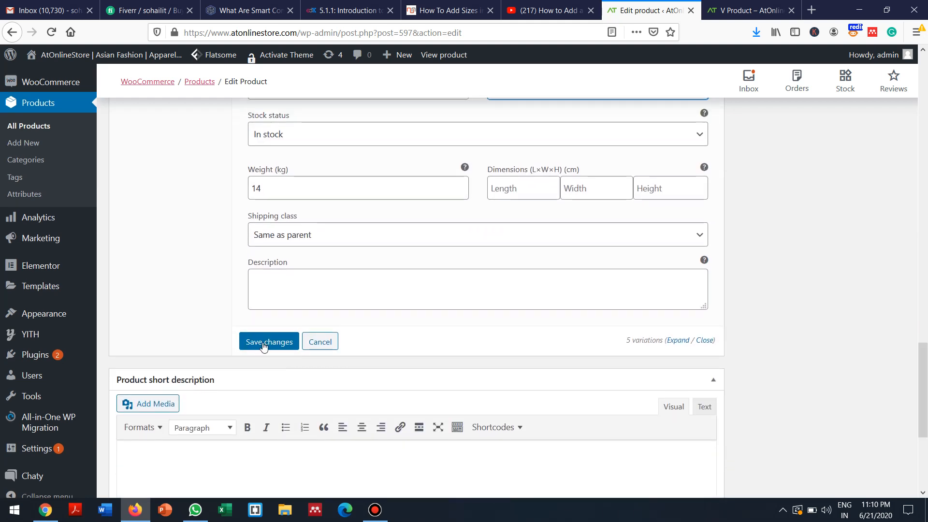
pyautogui.click(262, 344)
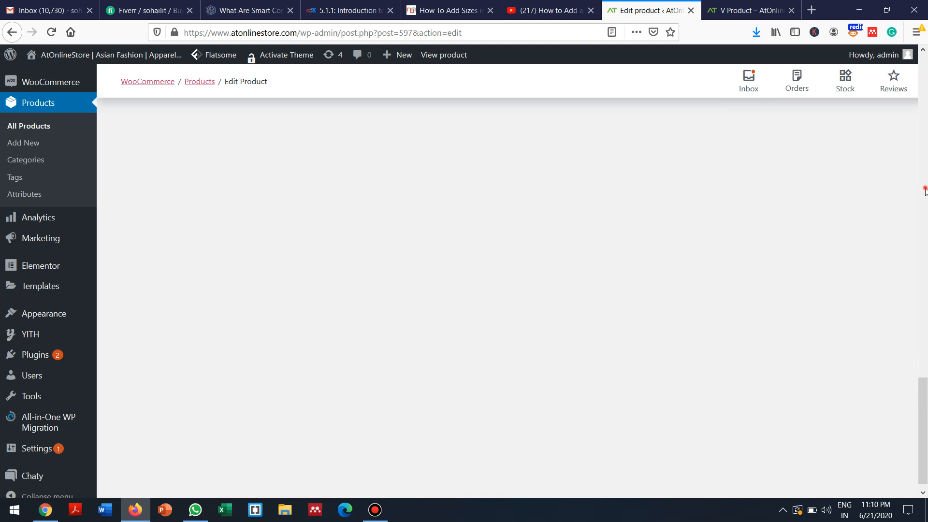
# Update V Product and reload its storefront page
pyautogui.scroll(15, 926, 155)
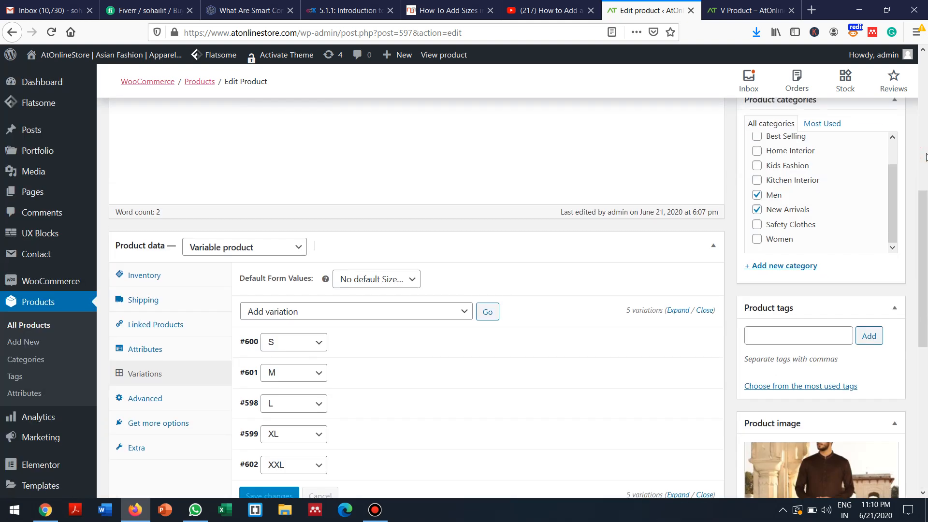
pyautogui.click(876, 429)
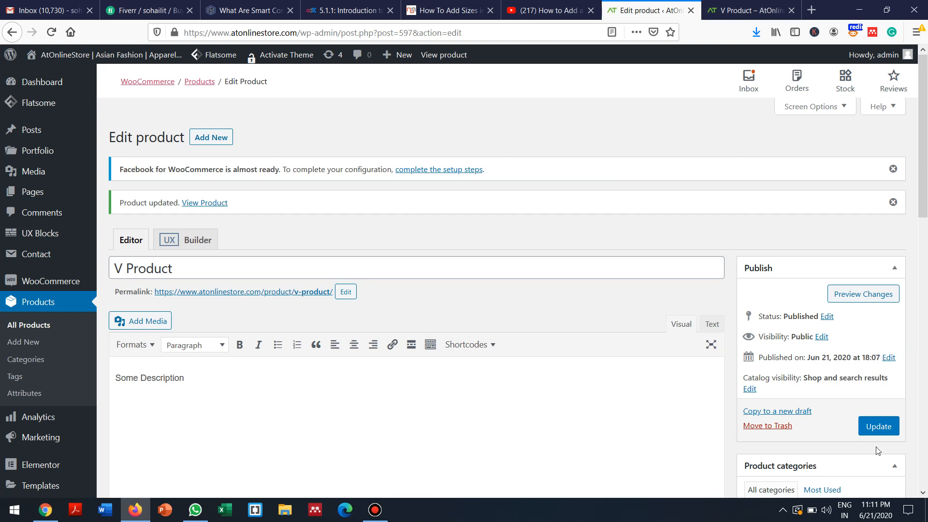
pyautogui.click(765, 5)
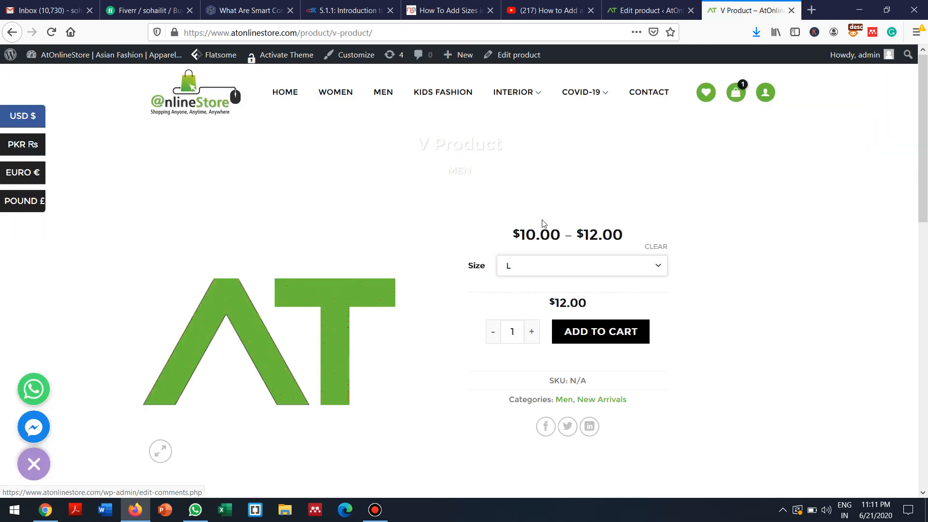
pyautogui.click(540, 268)
pyautogui.click(541, 266)
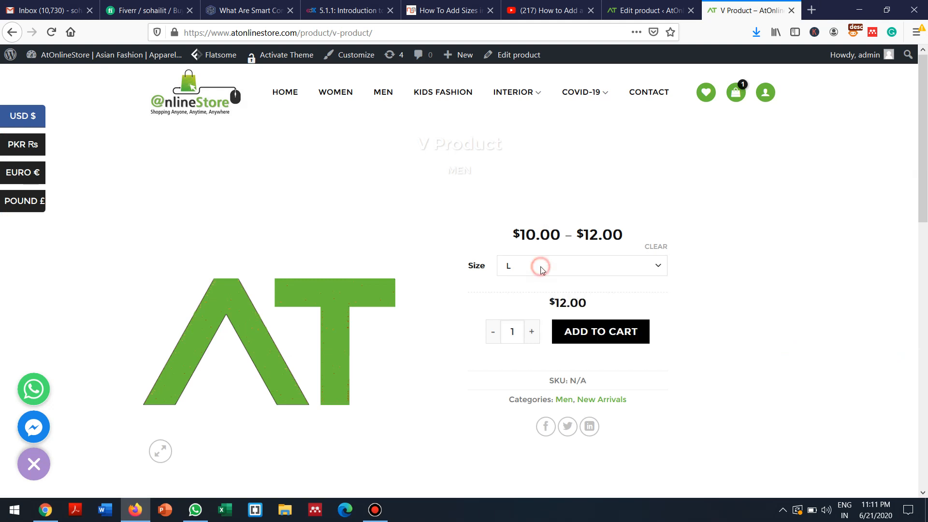
pyautogui.click(51, 33)
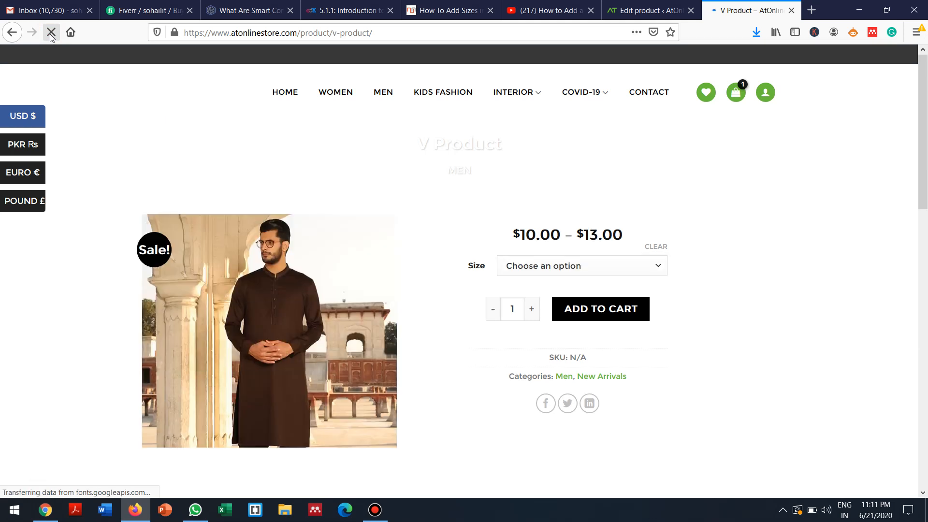
# Switch V Product's Size to XL and XXL on the storefront to examine each variation's image and pricing
pyautogui.click(658, 269)
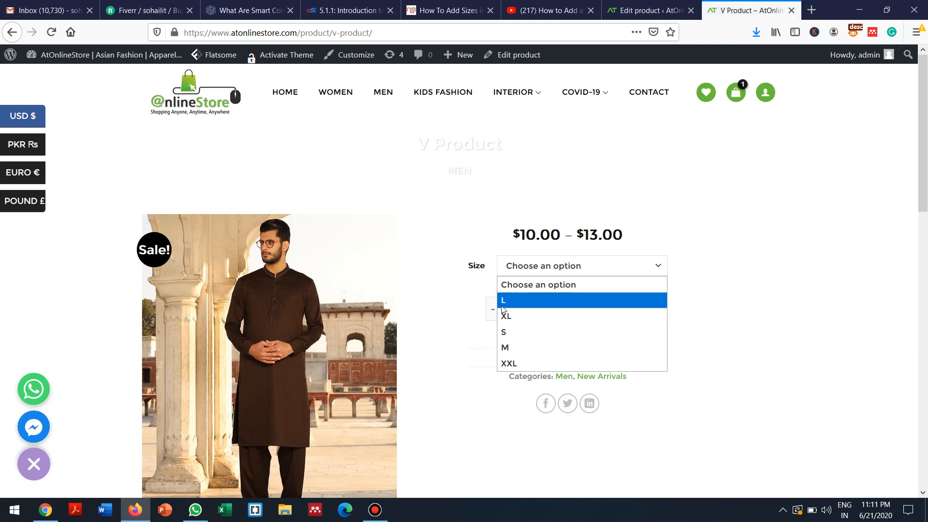
pyautogui.click(505, 317)
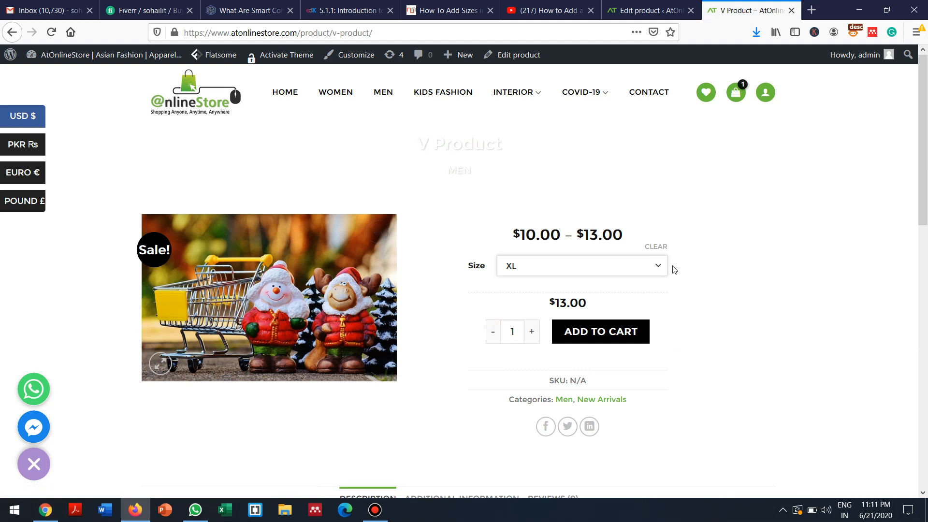
pyautogui.moveTo(925, 189); pyautogui.dragTo(915, 236)
pyautogui.click(633, 152)
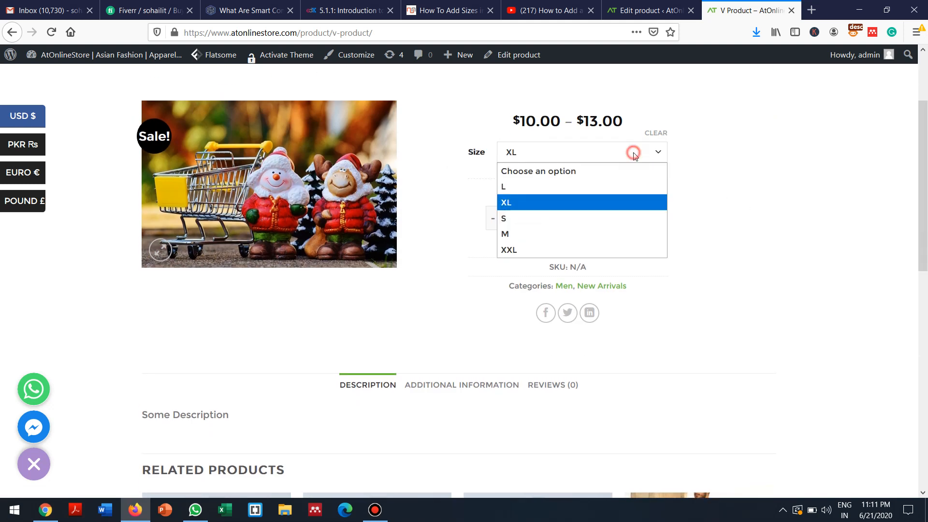
pyautogui.click(518, 250)
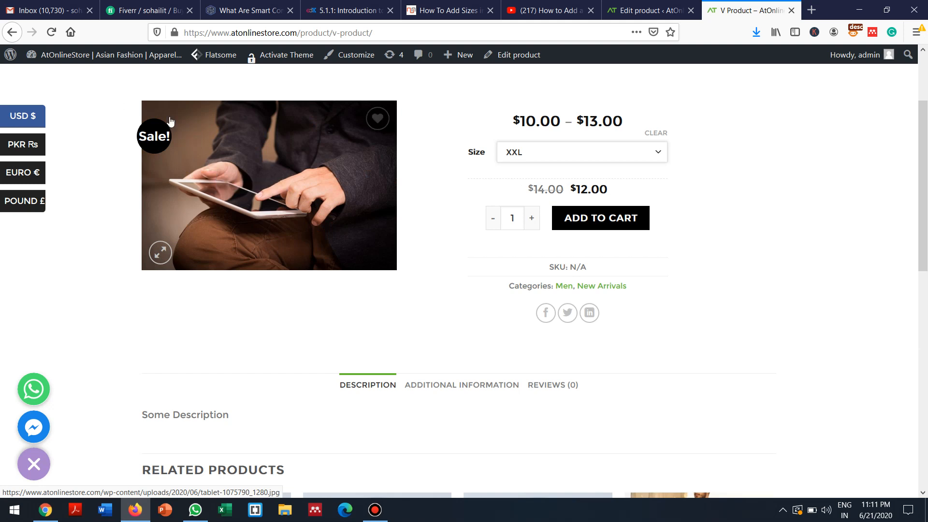
pyautogui.moveTo(926, 141); pyautogui.dragTo(905, 98)
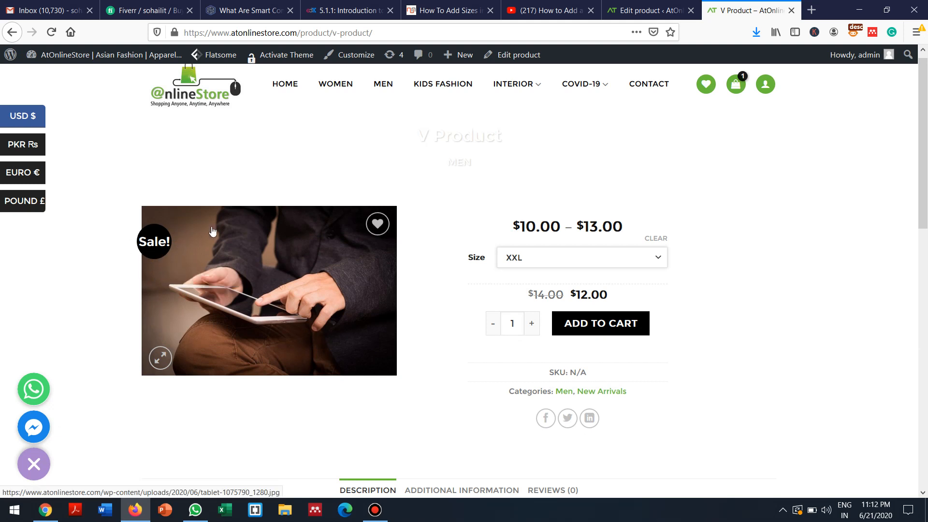
# Choose sizes XXL, M and XL in turn on V Product's storefront page to compare each variation's image and price
pyautogui.click(568, 257)
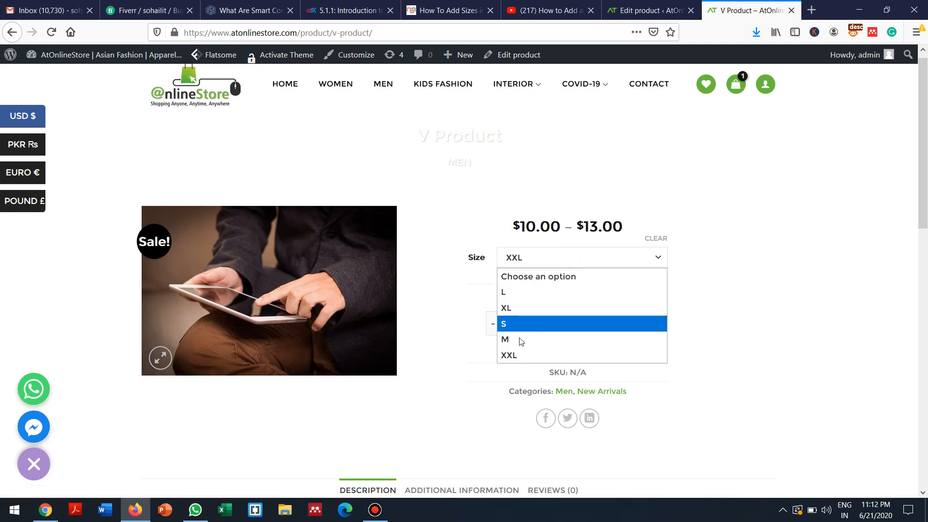
pyautogui.click(521, 356)
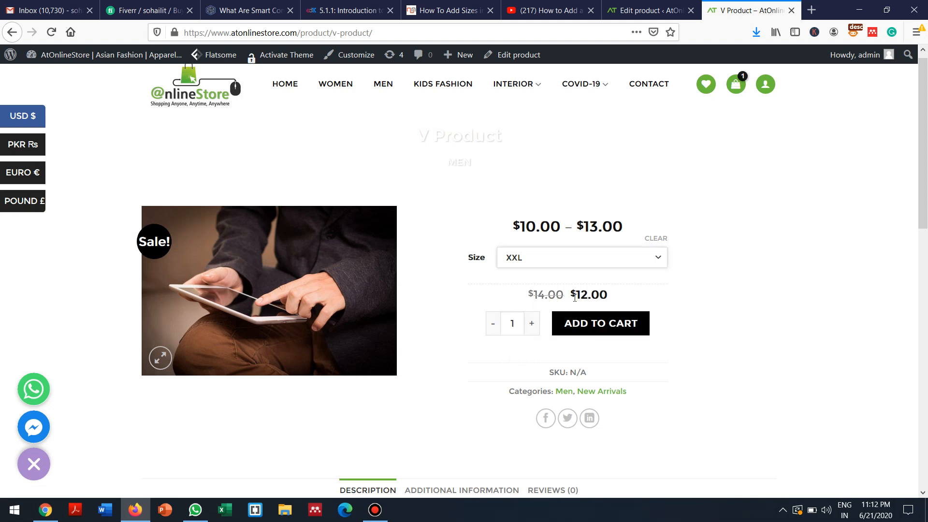
pyautogui.click(535, 259)
pyautogui.click(526, 338)
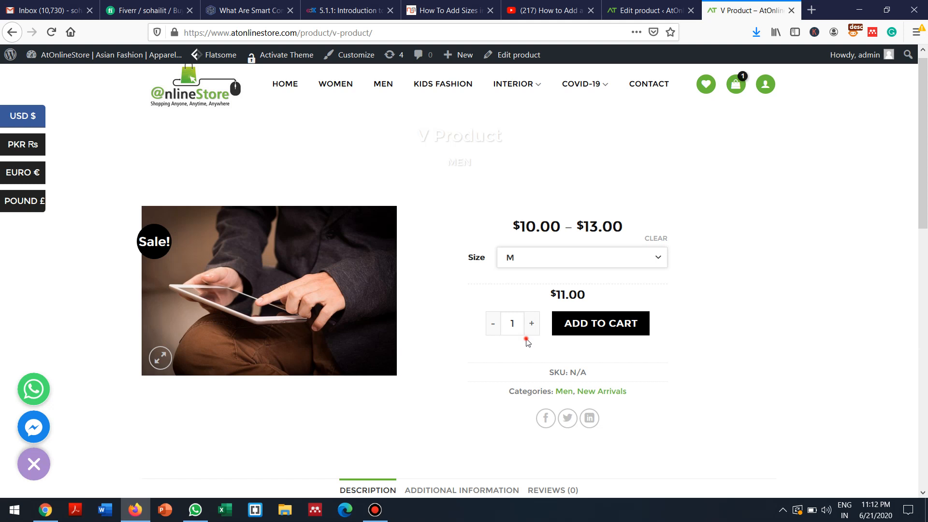
pyautogui.click(540, 259)
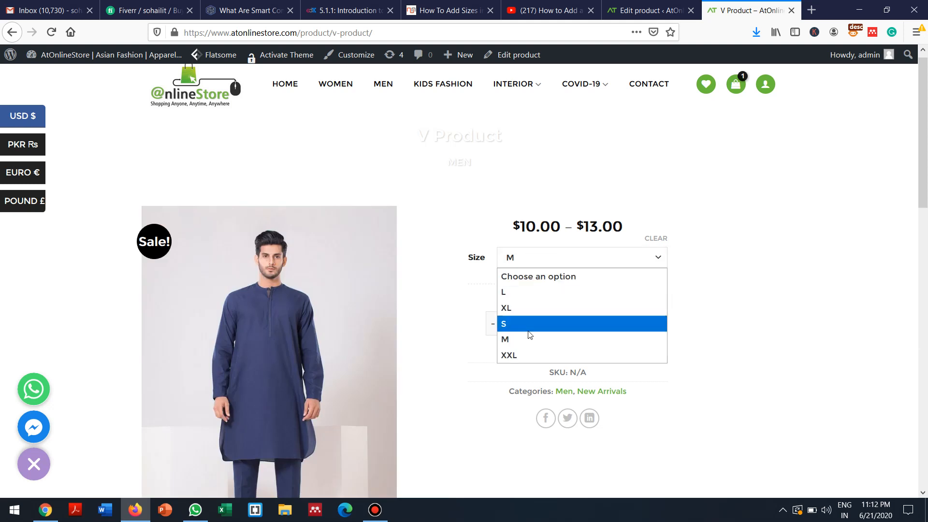
pyautogui.click(513, 309)
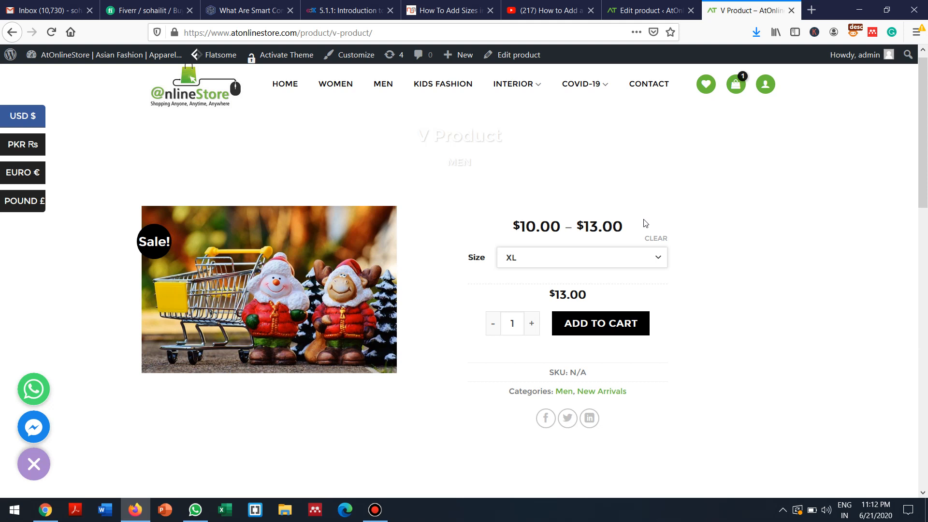
# Return to V Product's edit page and view the attribute types available to add in the product data's attributes
pyautogui.click(641, 9)
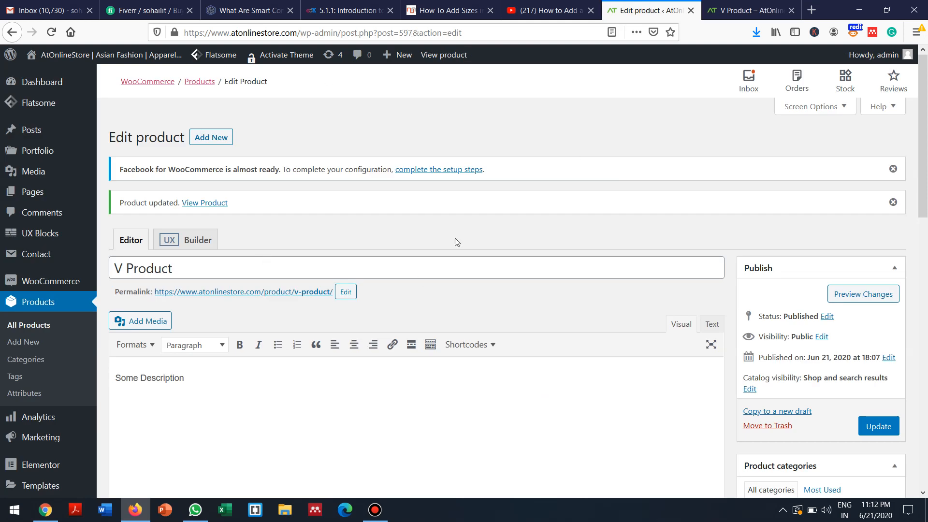
pyautogui.scroll(-5, 455, 240)
pyautogui.scroll(-4, 455, 241)
pyautogui.scroll(4, 338, 290)
pyautogui.click(152, 303)
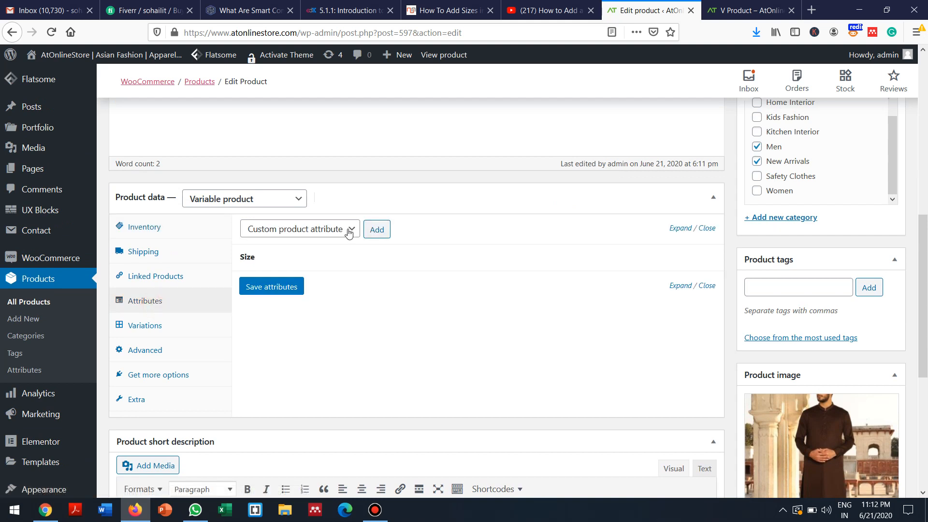
pyautogui.click(351, 229)
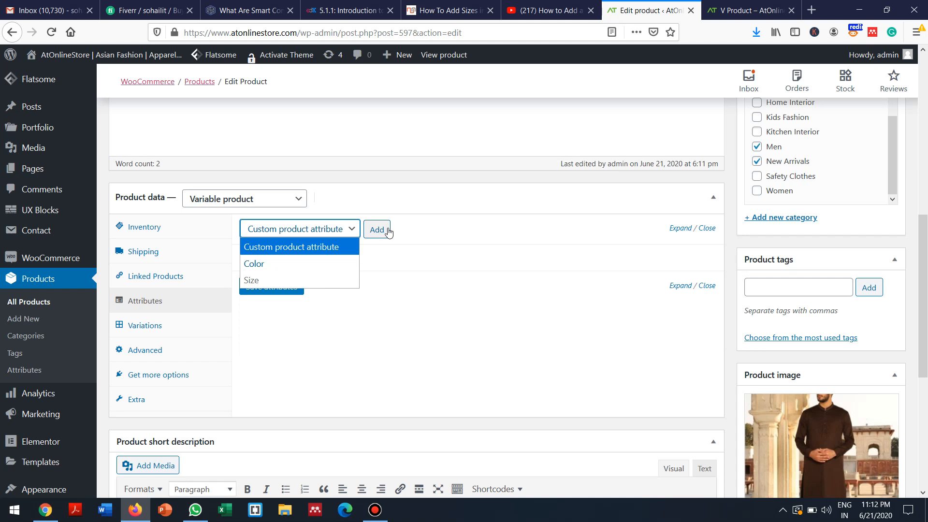
pyautogui.click(503, 210)
pyautogui.click(504, 209)
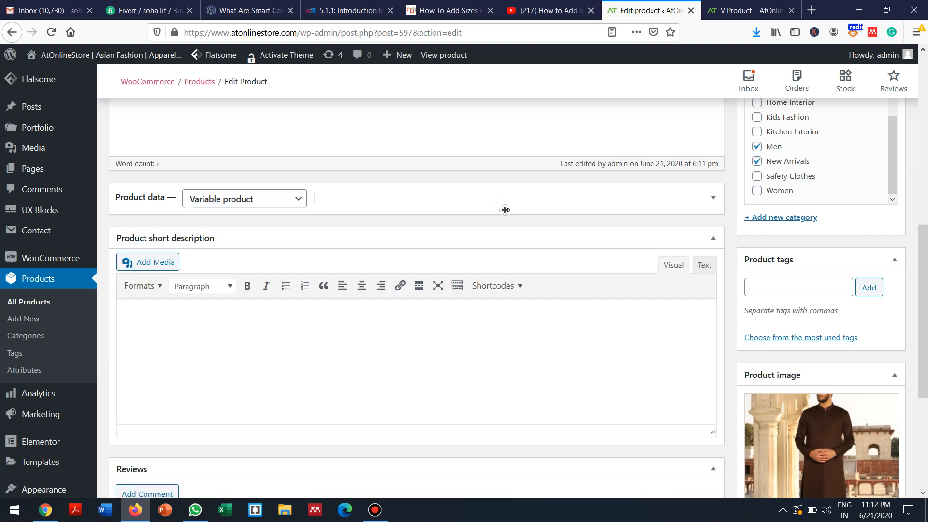
pyautogui.moveTo(920, 241); pyautogui.dragTo(915, 98)
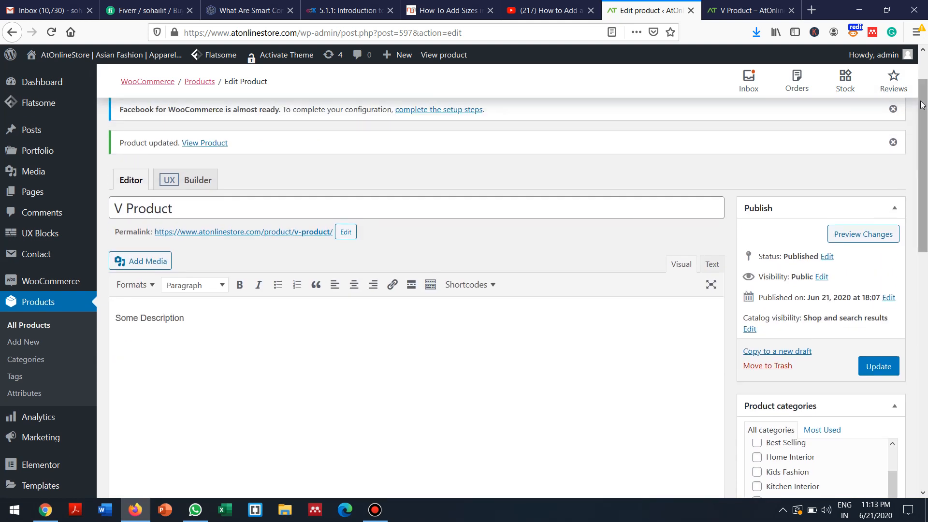
pyautogui.click(380, 516)
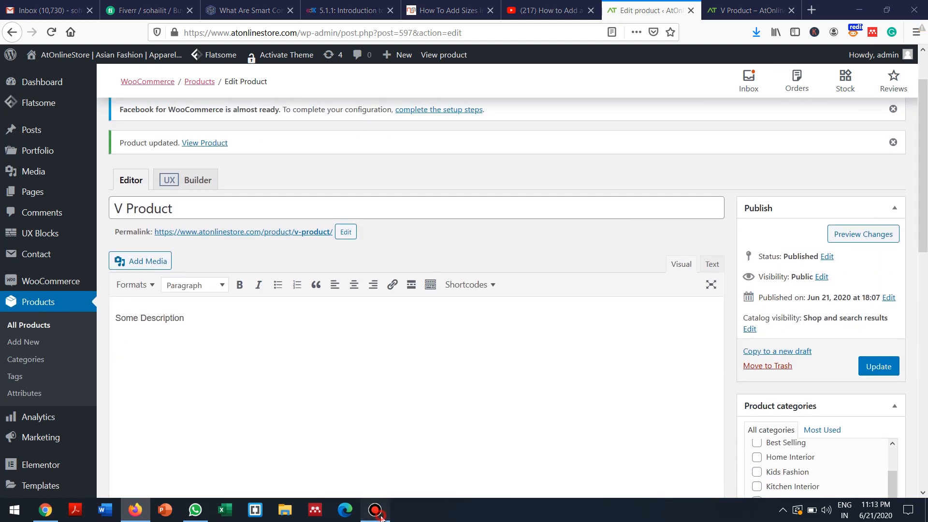